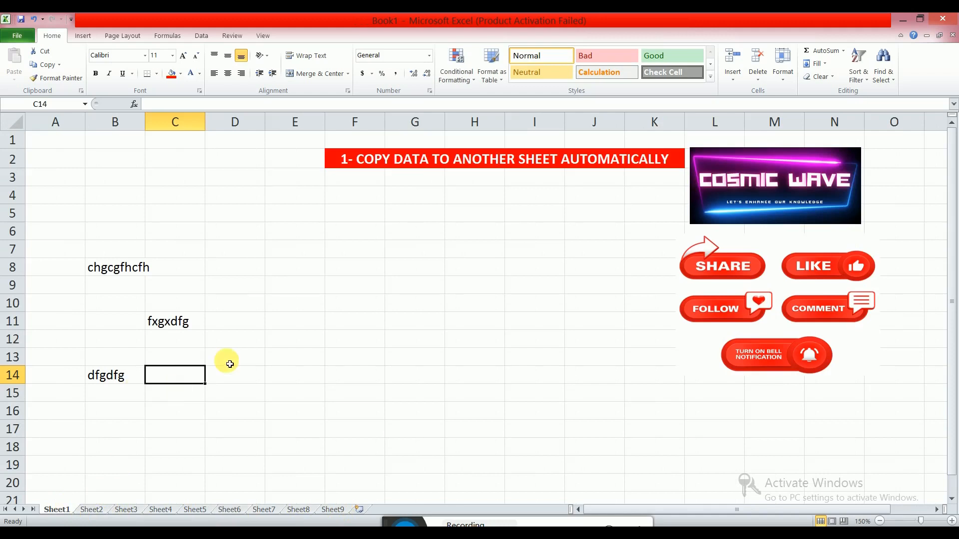
# Enter xzdfxzdf in cell D12 of Sheet1 and switch to Sheet2 to check it.
pyautogui.write('xzdfxzdf')
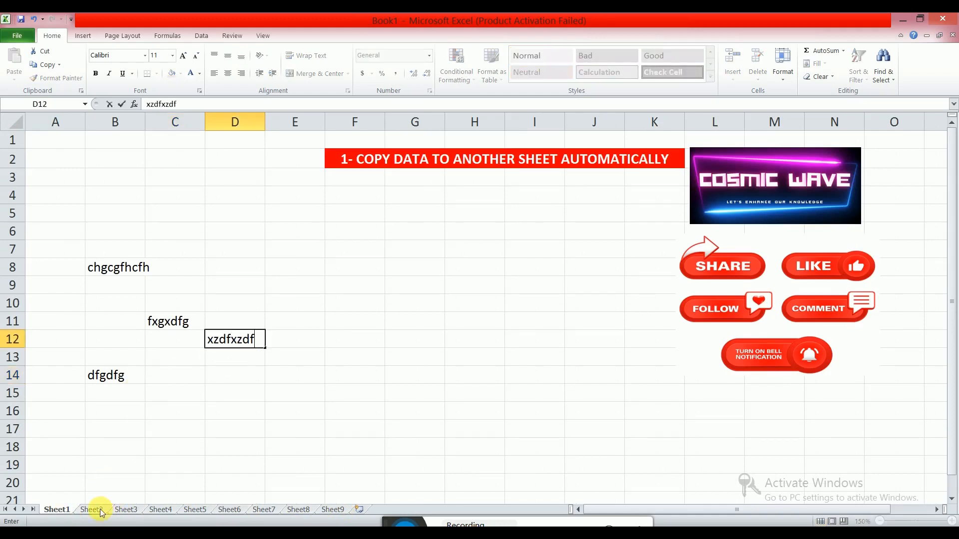
pyautogui.click(100, 509)
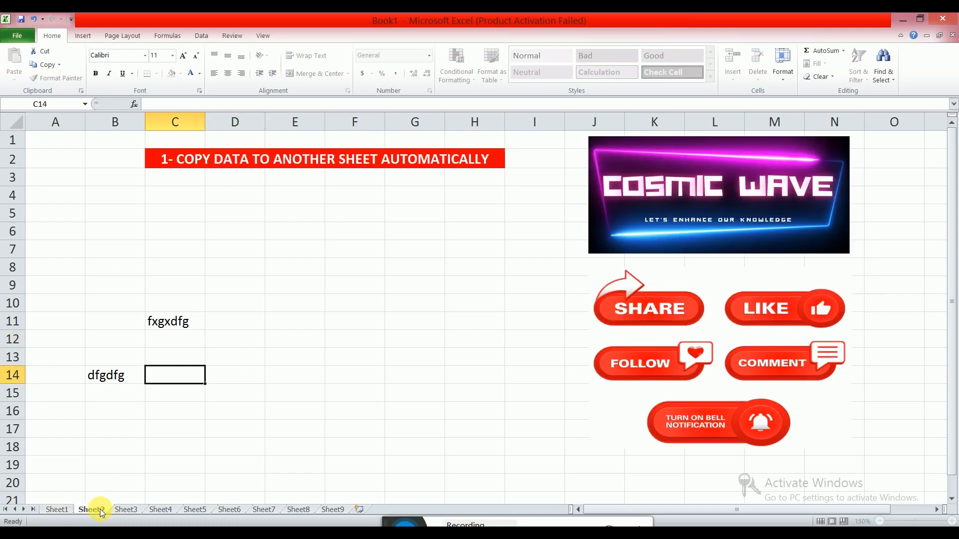
# Return to Sheet1, enter zDzFD in cell E8, and switch to Sheet2 again.
pyautogui.click(56, 510)
pyautogui.click(284, 266)
pyautogui.write('zDzFD')
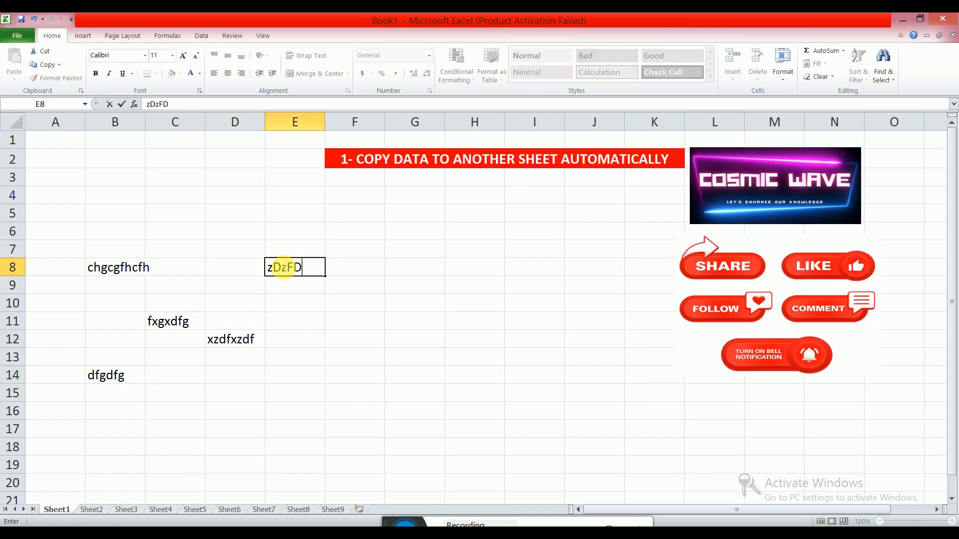
pyautogui.click(101, 511)
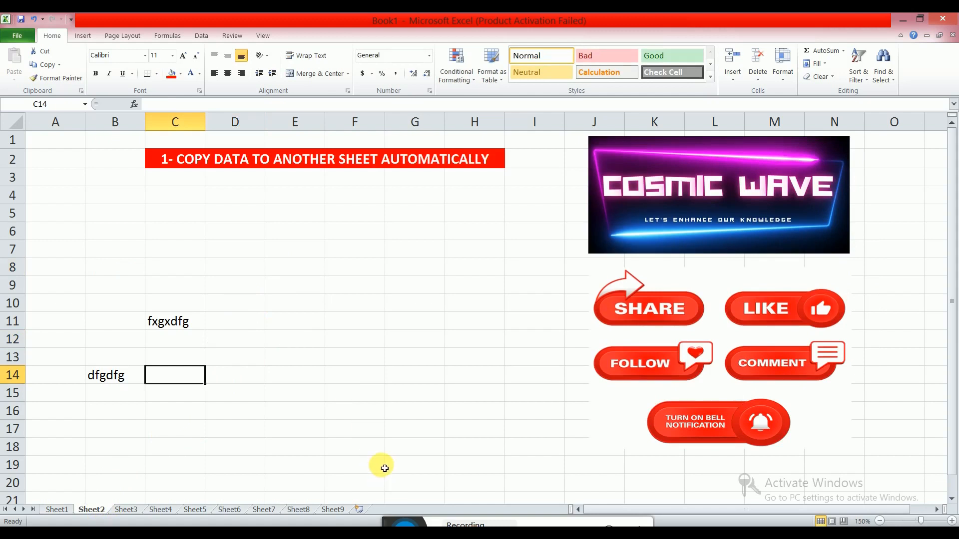
pyautogui.click(393, 513)
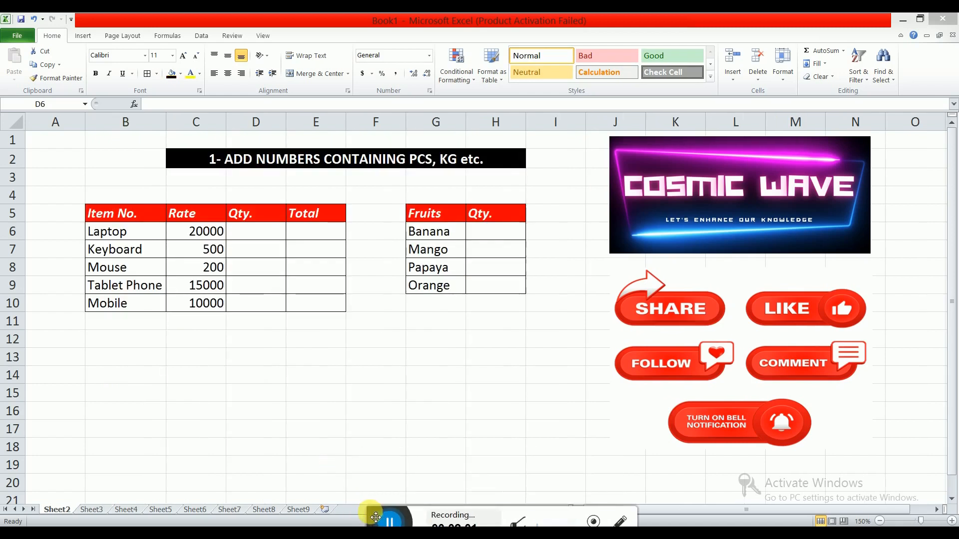
# Examine the Item No., Rate, Qty. and Total column headers of the table.
pyautogui.click(262, 232)
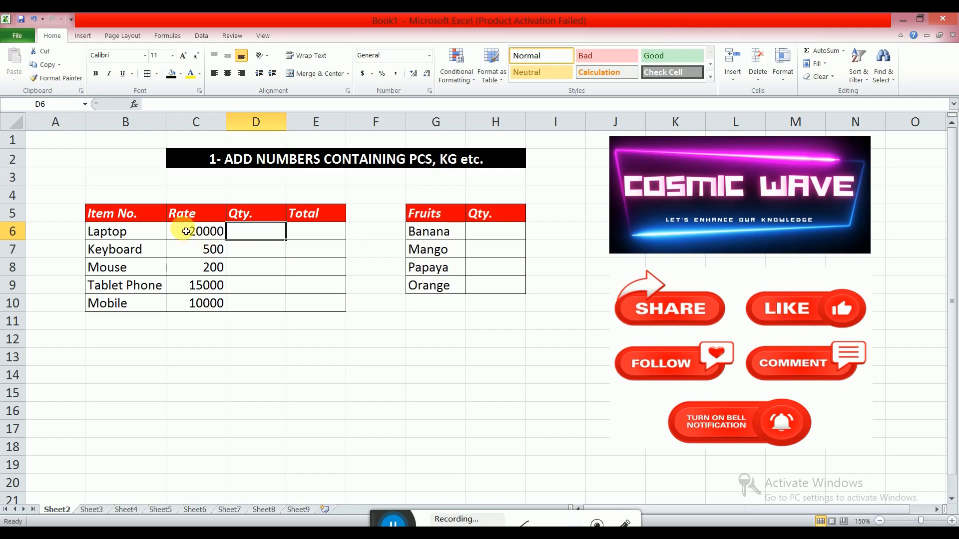
pyautogui.click(122, 218)
pyautogui.click(184, 215)
pyautogui.click(248, 217)
pyautogui.click(304, 218)
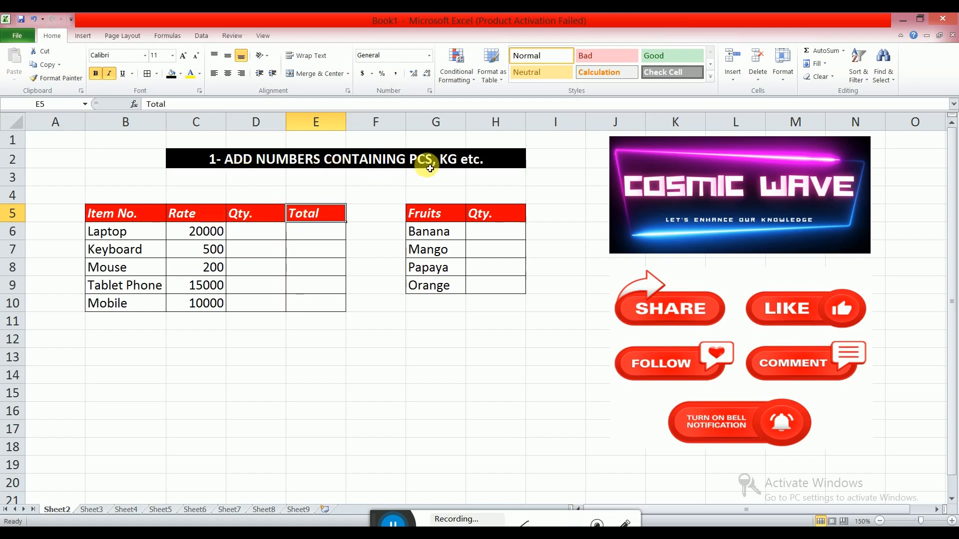
# Enter 20 as Laptop's quantity and jhvj as Keyboard's quantity.
pyautogui.click(272, 234)
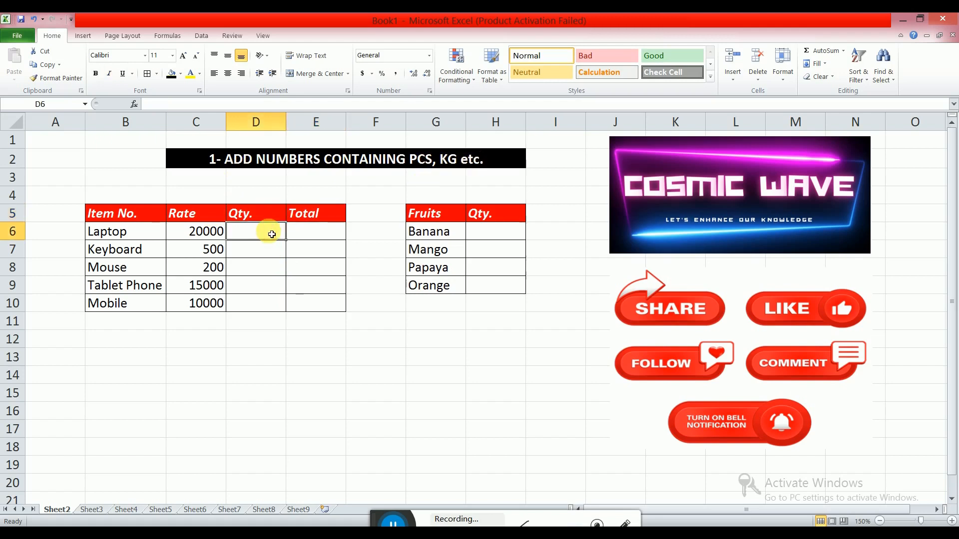
pyautogui.write('20')
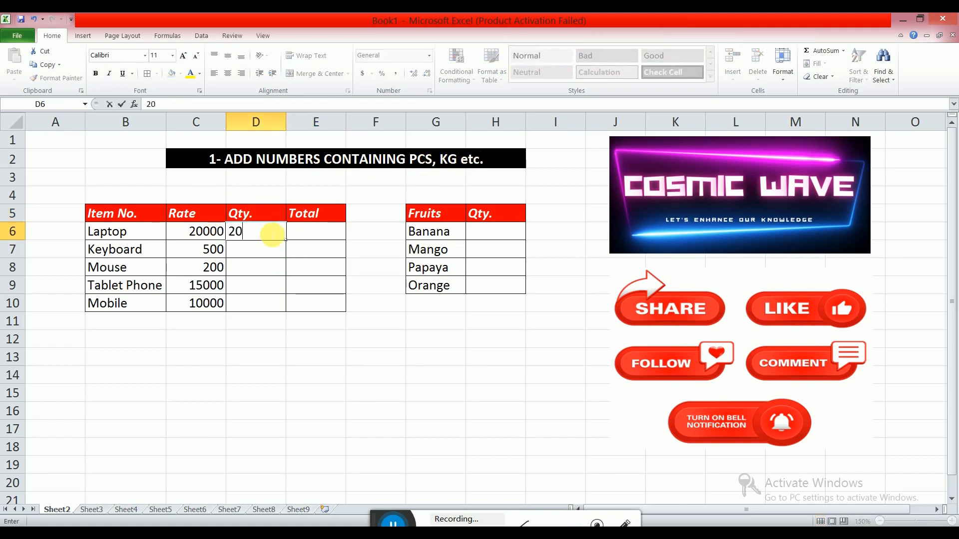
pyautogui.press('Return')
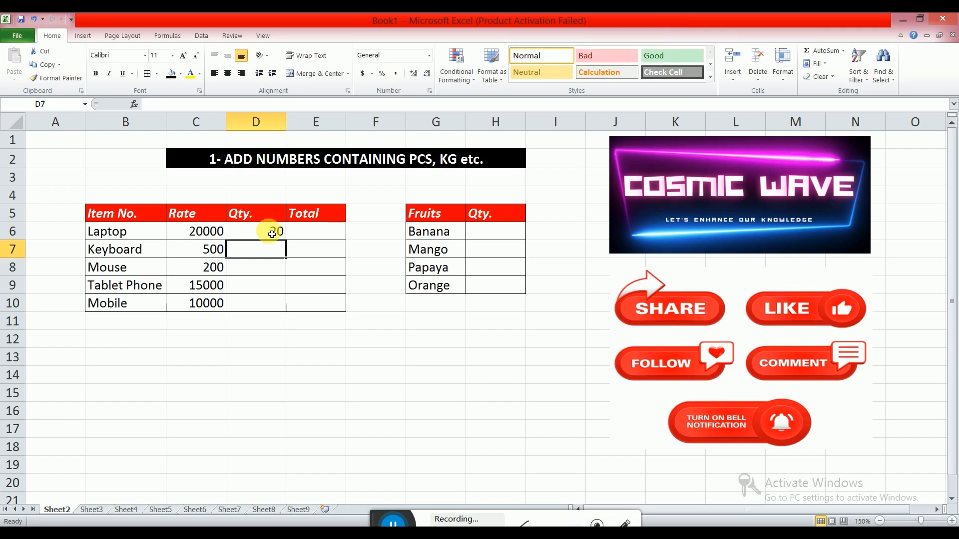
pyautogui.write('jhvj')
pyautogui.press('Return')
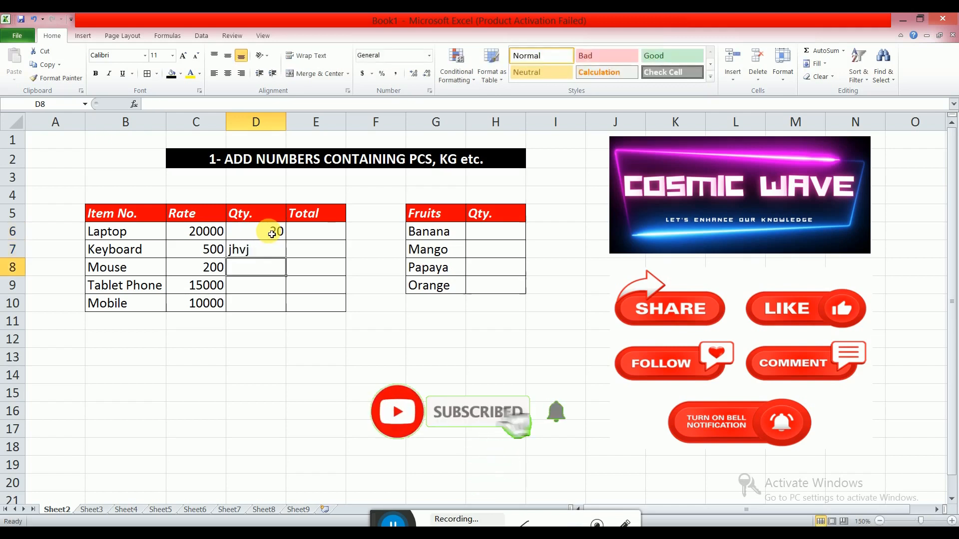
# Clear the two test entries from the Qty. column.
pyautogui.press('Up')
pyautogui.moveTo(273, 234); pyautogui.dragTo(272, 253)
pyautogui.press('BackSpace')
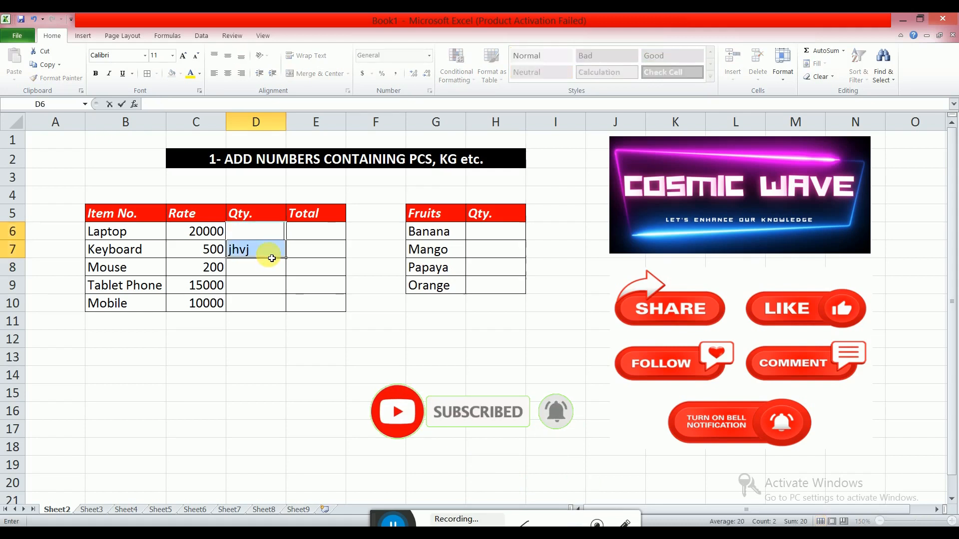
pyautogui.click(264, 259)
pyautogui.click(261, 254)
pyautogui.press('Delete')
pyautogui.click(274, 232)
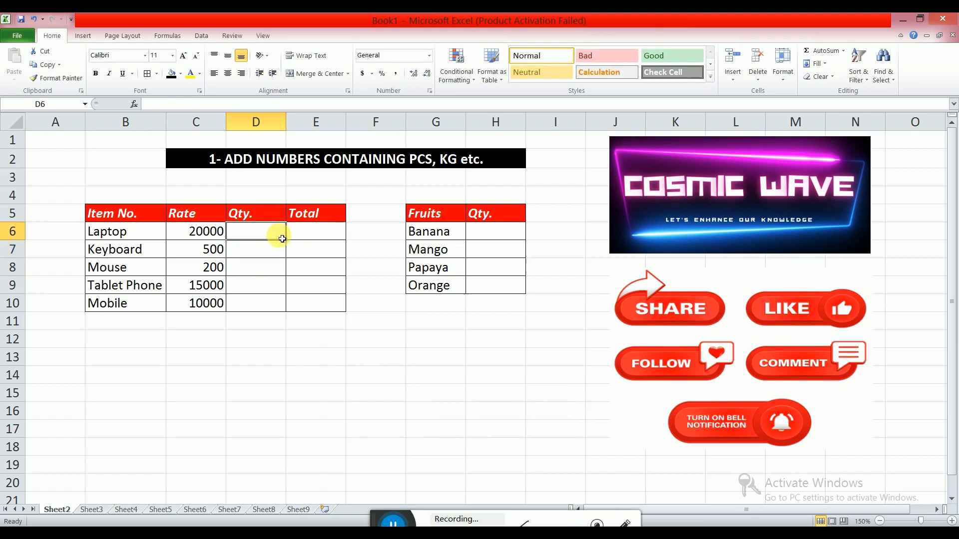
# Enter 20Pcs as Laptop's quantity and 12 as Keyboard's quantity.
pyautogui.write('20Pcs')
pyautogui.press('Return')
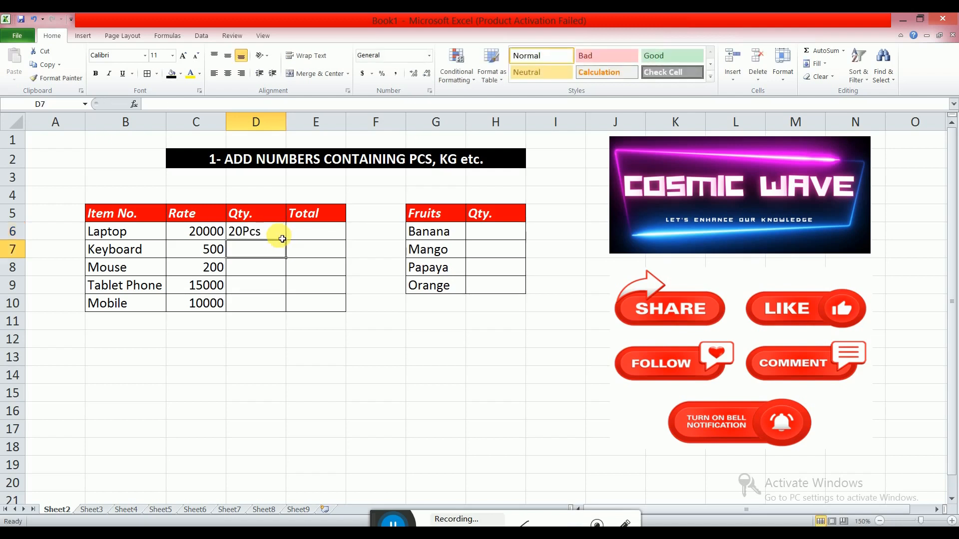
pyautogui.write('12')
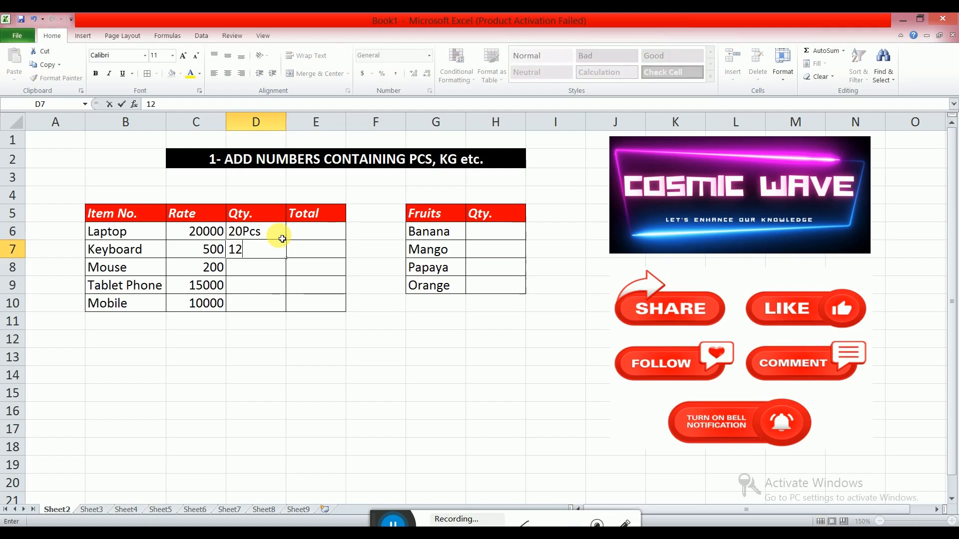
pyautogui.press('Return')
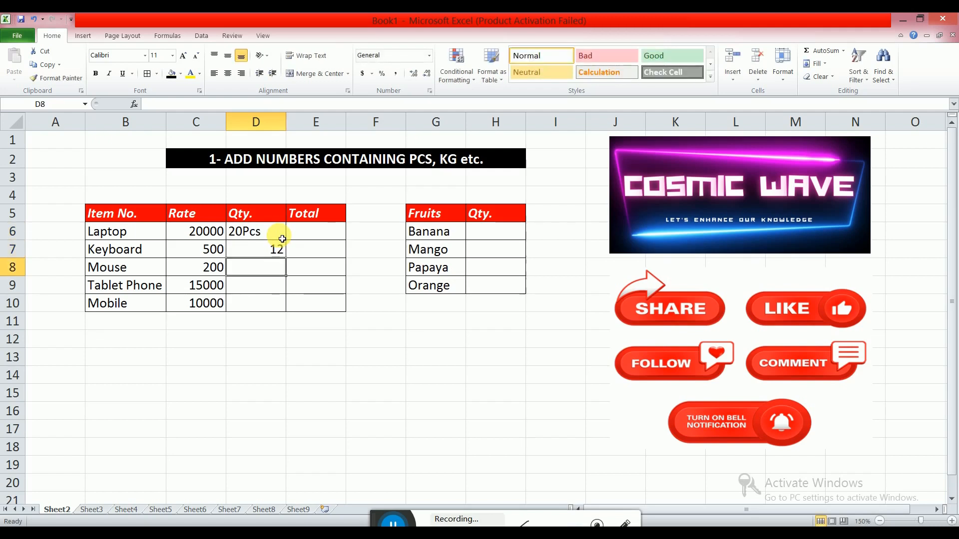
# Undo both quantity entries.
pyautogui.press('Up')
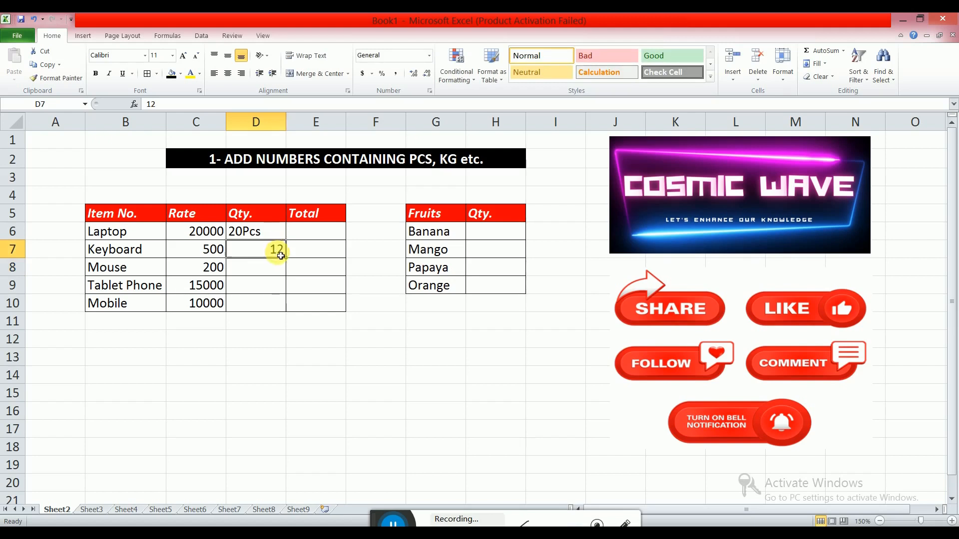
pyautogui.hotkey('ctrl', 'z')
pyautogui.hotkey('ctrl', 'z')
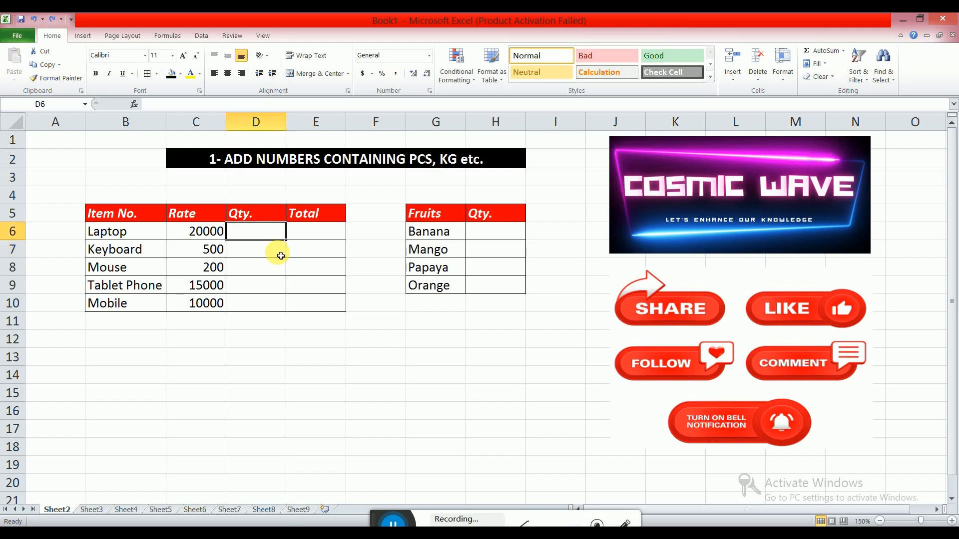
# Apply the custom number format 0" Pcs" to the Qty. cells D6:D10.
pyautogui.moveTo(265, 227); pyautogui.dragTo(278, 308)
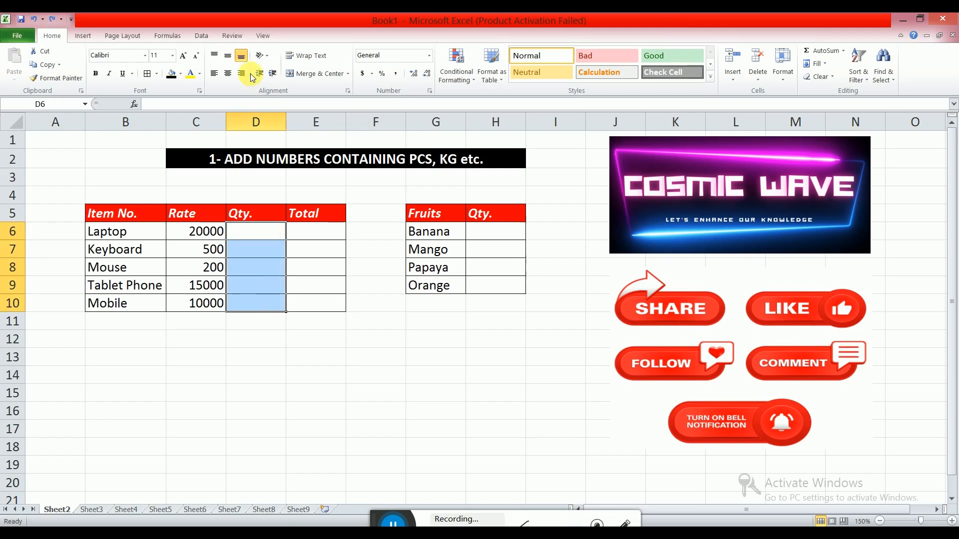
pyautogui.click(430, 90)
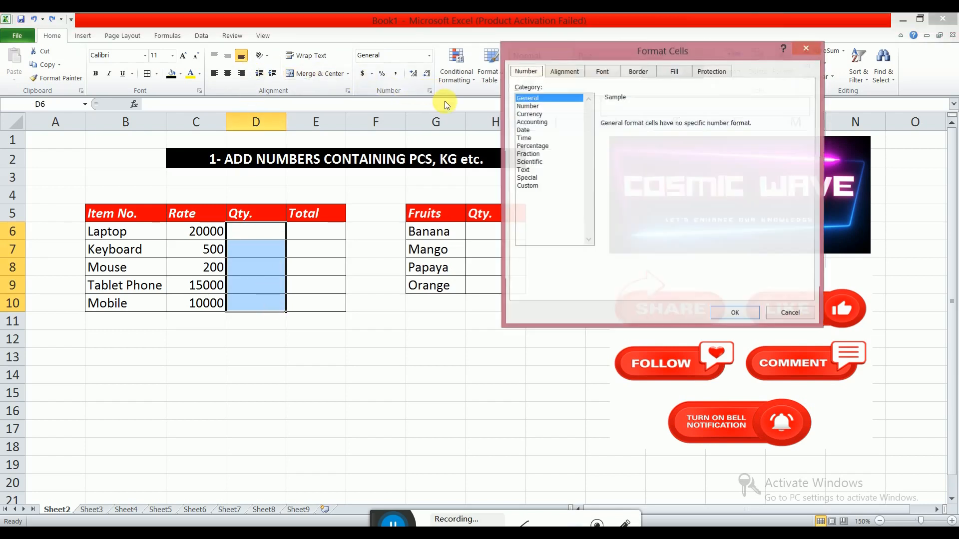
pyautogui.click(529, 185)
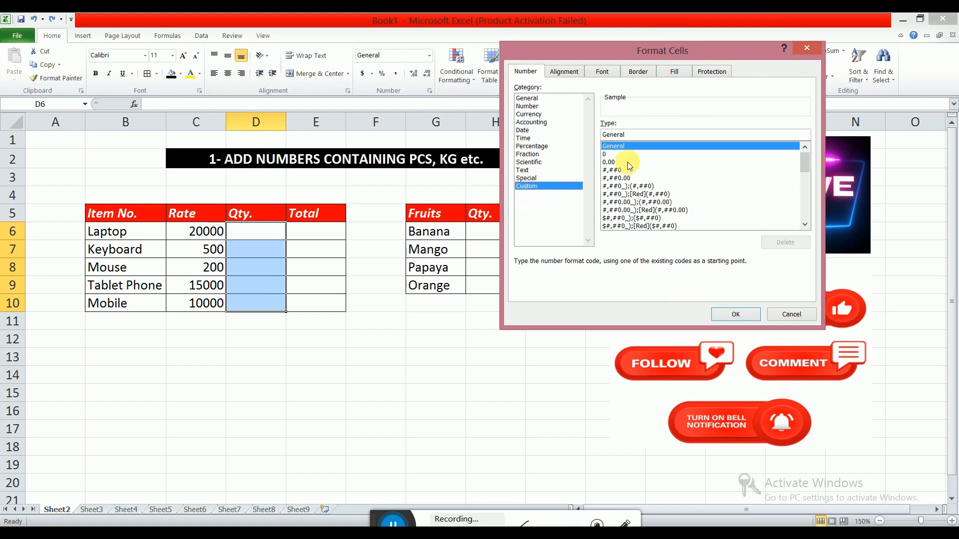
pyautogui.click(636, 136)
pyautogui.doubleClick(635, 137)
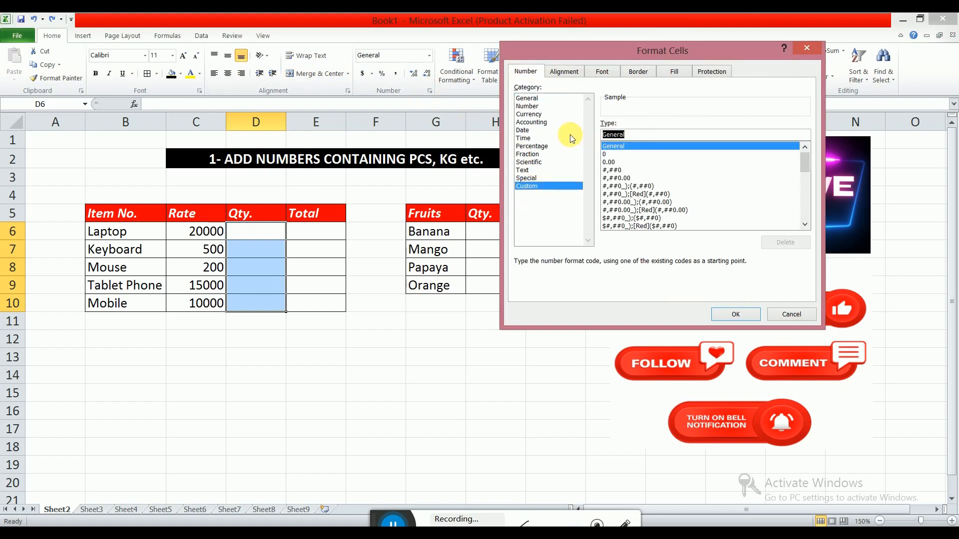
pyautogui.press('BackSpace')
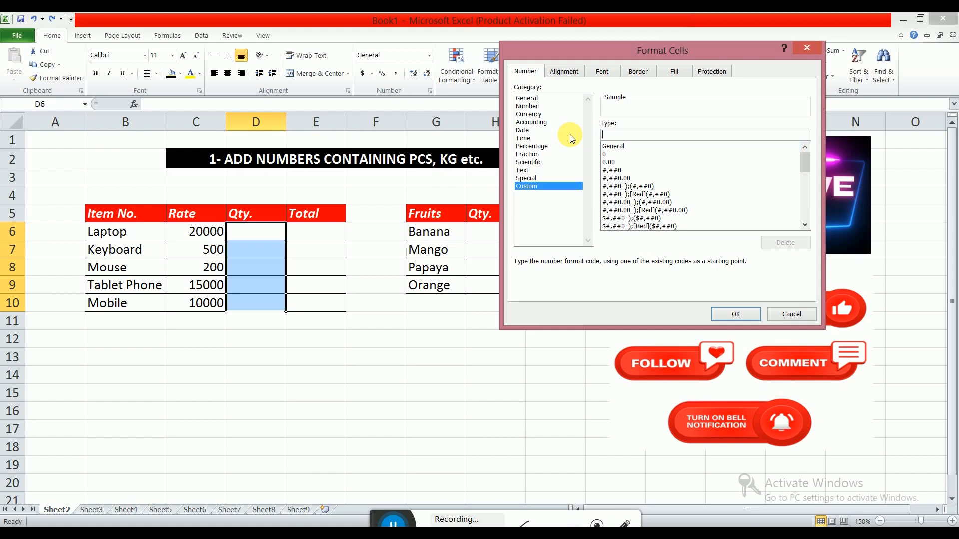
pyautogui.write('0" Pcs')
pyautogui.click(731, 315)
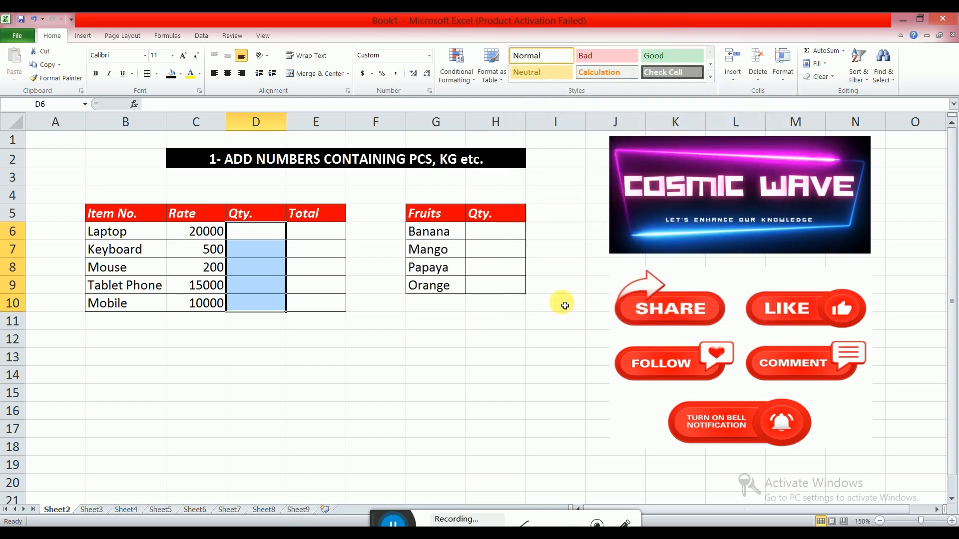
# Enter quantities 20 for Laptop and 52 for Keyboard.
pyautogui.click(269, 236)
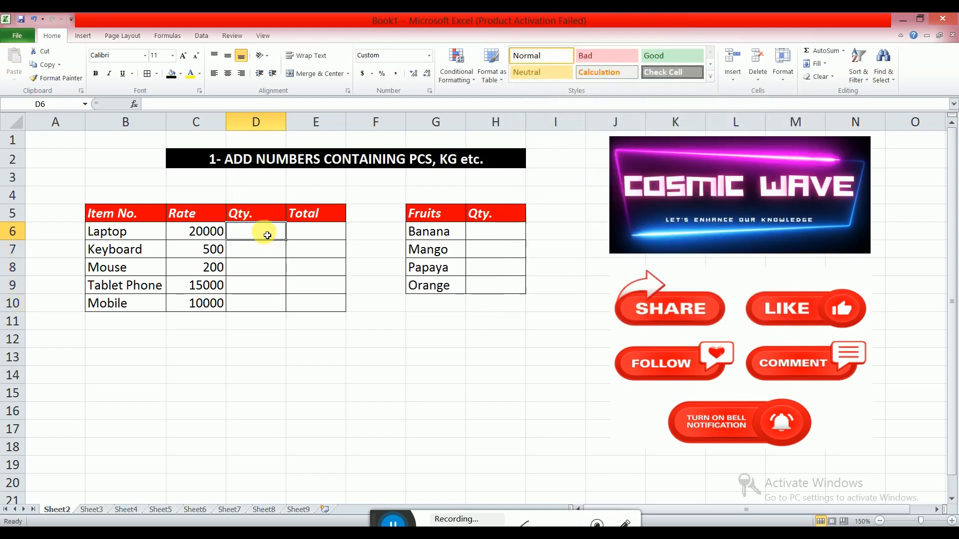
pyautogui.write('20')
pyautogui.press('Return')
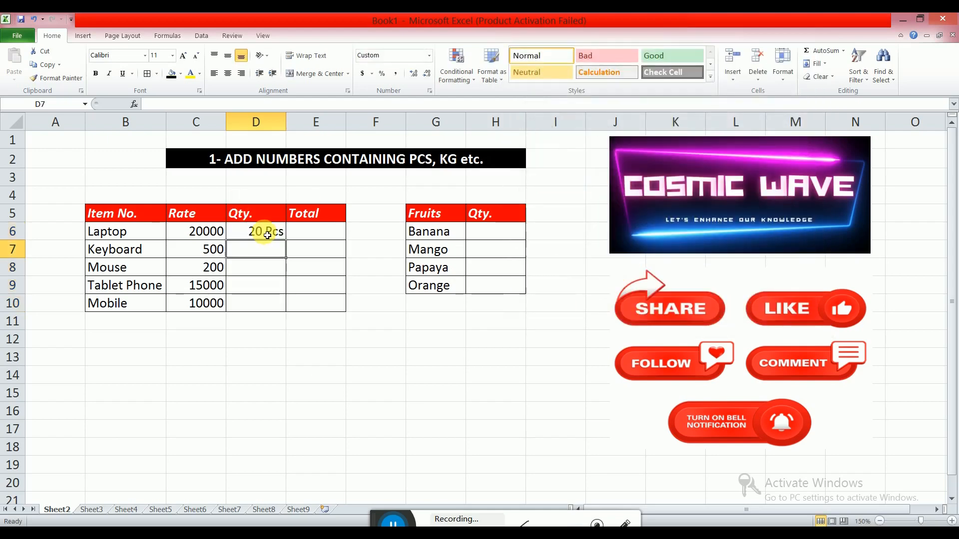
pyautogui.write('52')
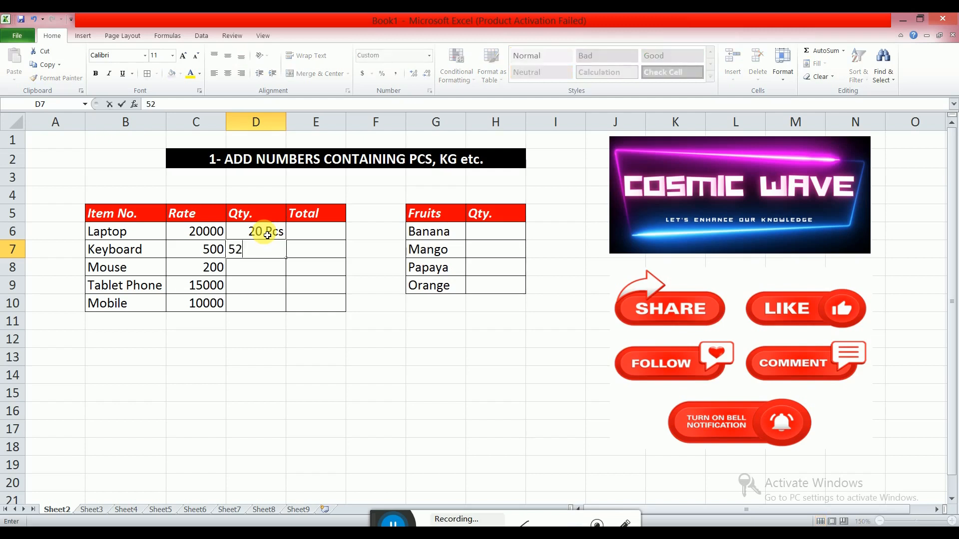
pyautogui.write('0')
pyautogui.press('BackSpace')
pyautogui.press('Return')
# Enter quantities 52 for Mouse, 52 for Tablet Phone and 41 for Mobile.
pyautogui.write('52')
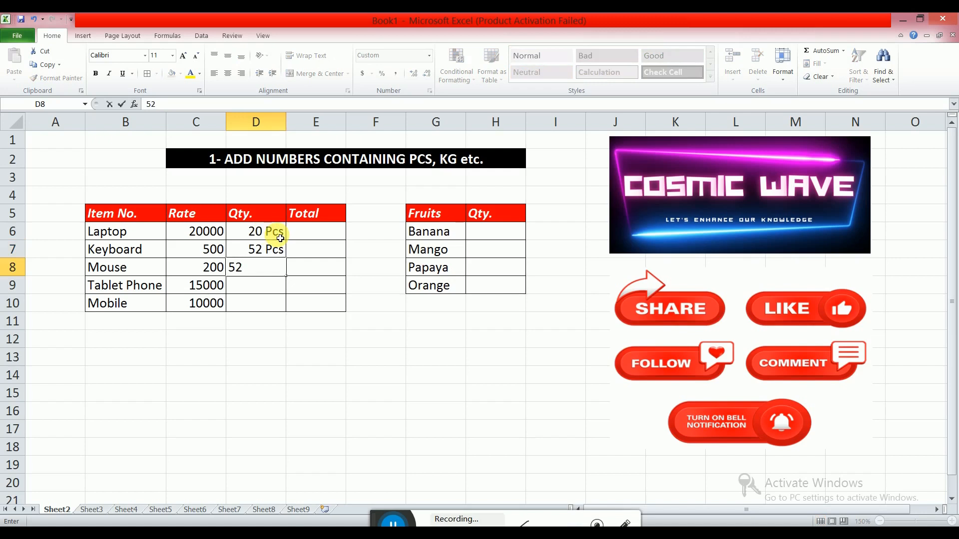
pyautogui.press('Return')
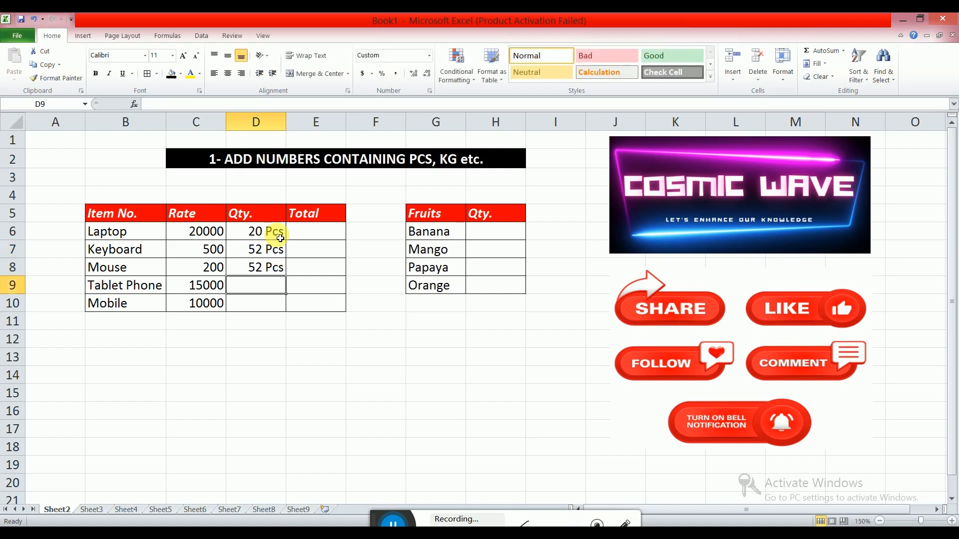
pyautogui.write('52')
pyautogui.press('Return')
pyautogui.write('41')
pyautogui.press('Return')
# Total the quantities in cell D11 with the formula =sum(D6:D10).
pyautogui.click(320, 332)
pyautogui.click(268, 317)
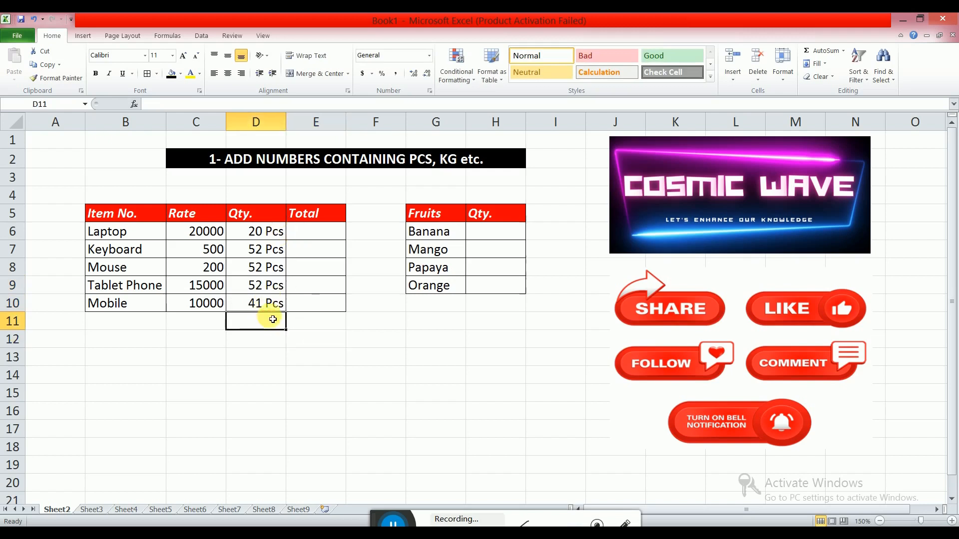
pyautogui.write('=sum')
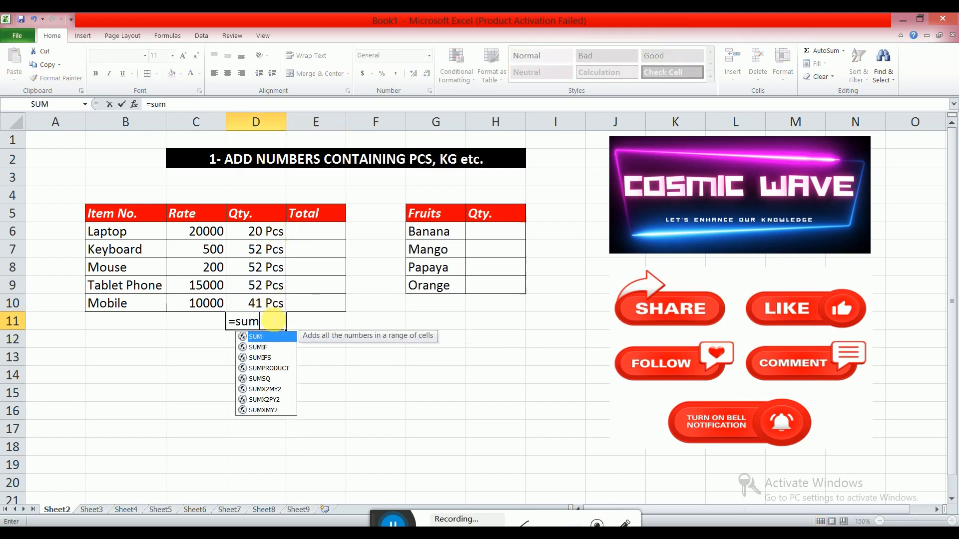
pyautogui.write('(')
pyautogui.click(271, 242)
pyautogui.moveTo(271, 242); pyautogui.dragTo(274, 301)
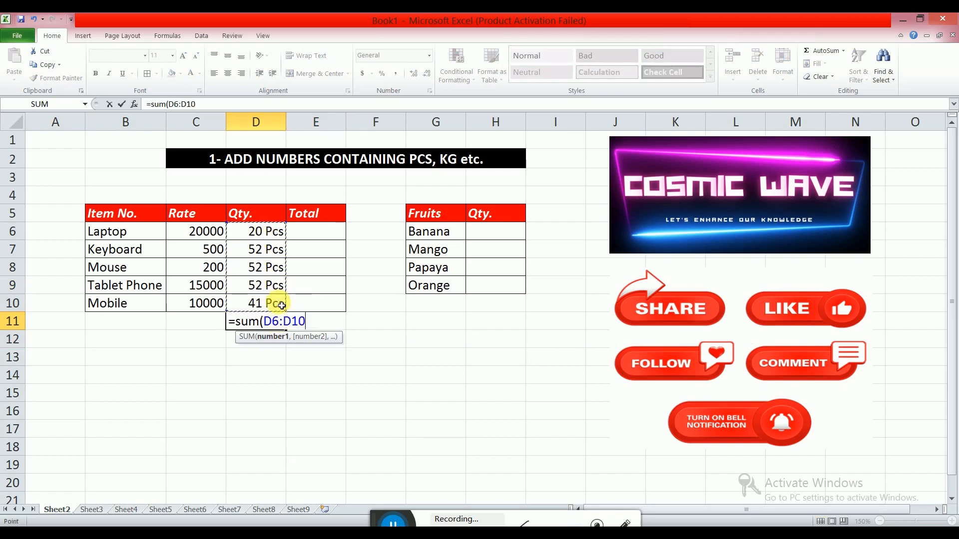
pyautogui.write(')')
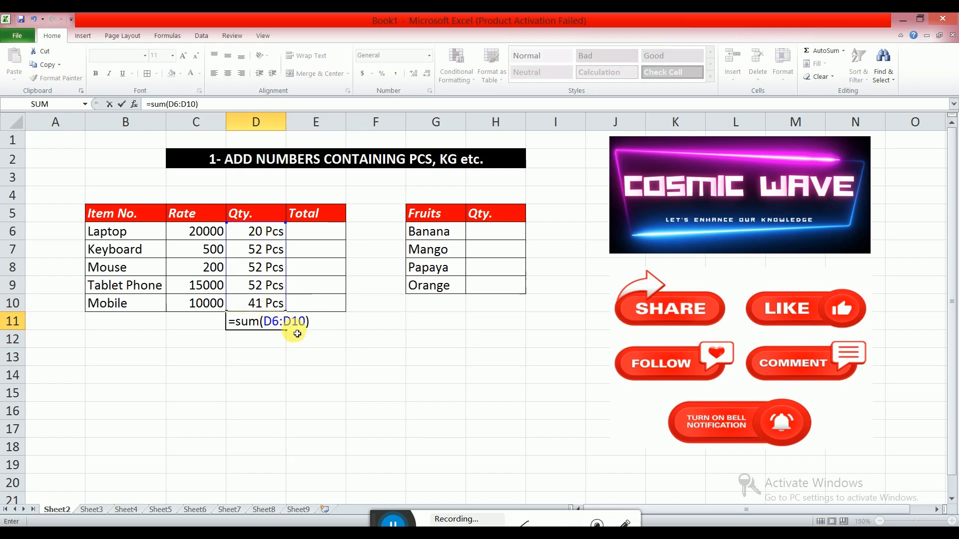
pyautogui.press('Return')
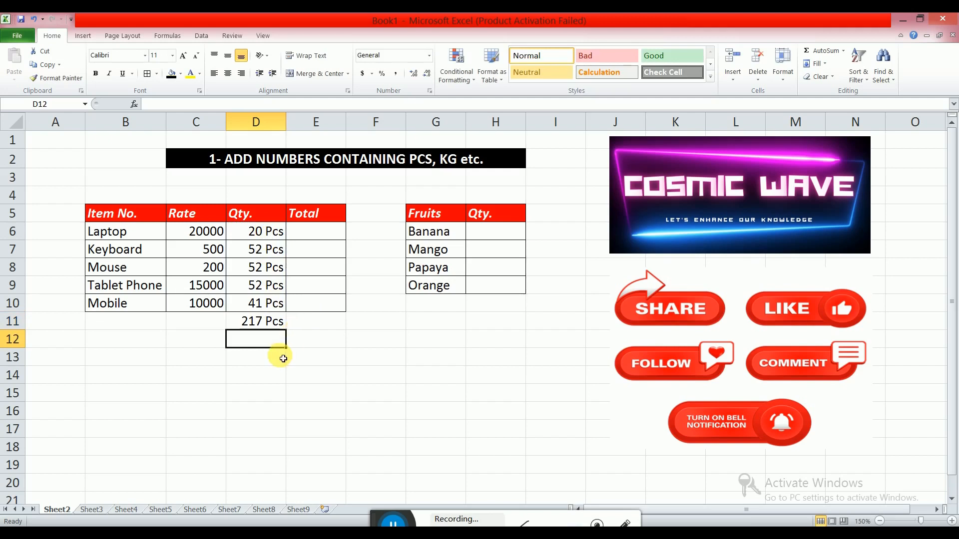
# Enter the formula =sum(C6:D6) in cell E6 of the Total column.
pyautogui.click(308, 234)
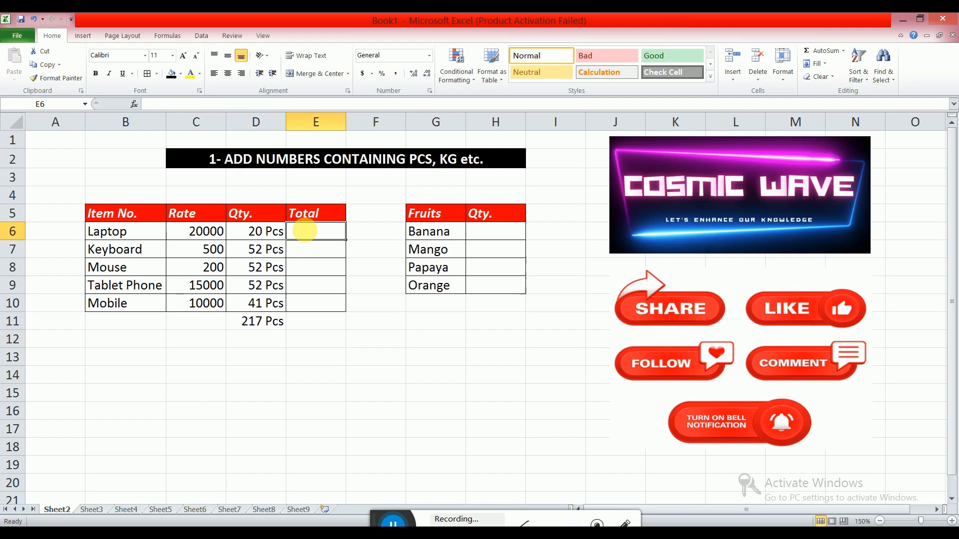
pyautogui.write('=')
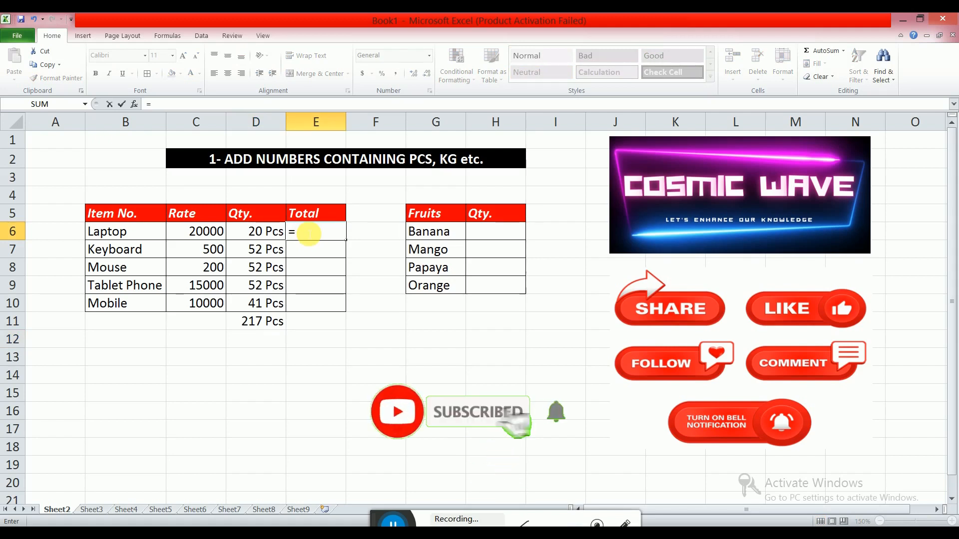
pyautogui.write('sum(')
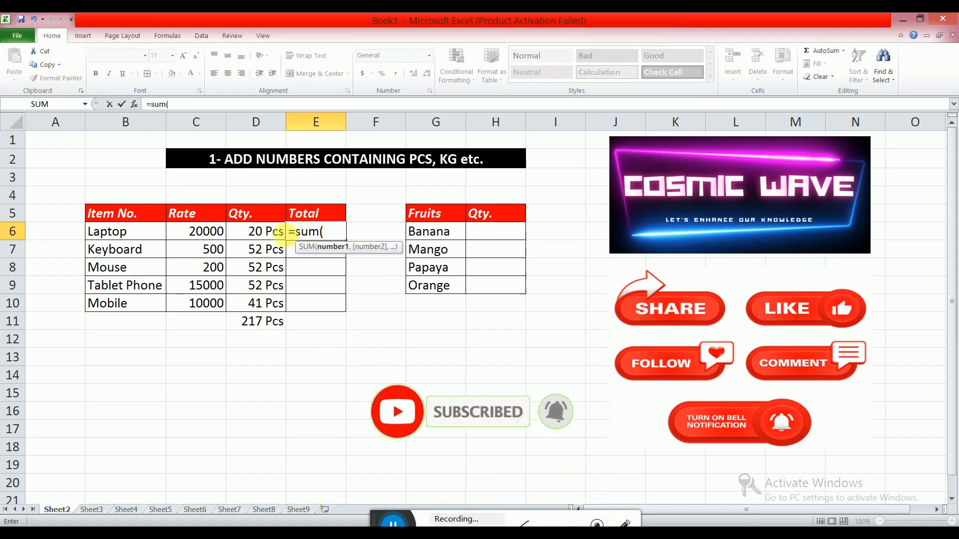
pyautogui.moveTo(208, 236); pyautogui.dragTo(276, 235)
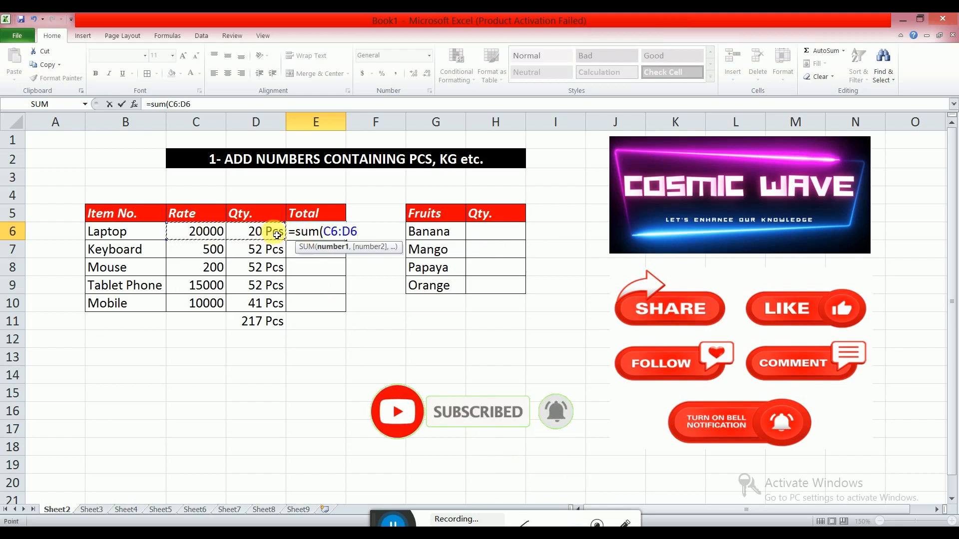
pyautogui.write(')')
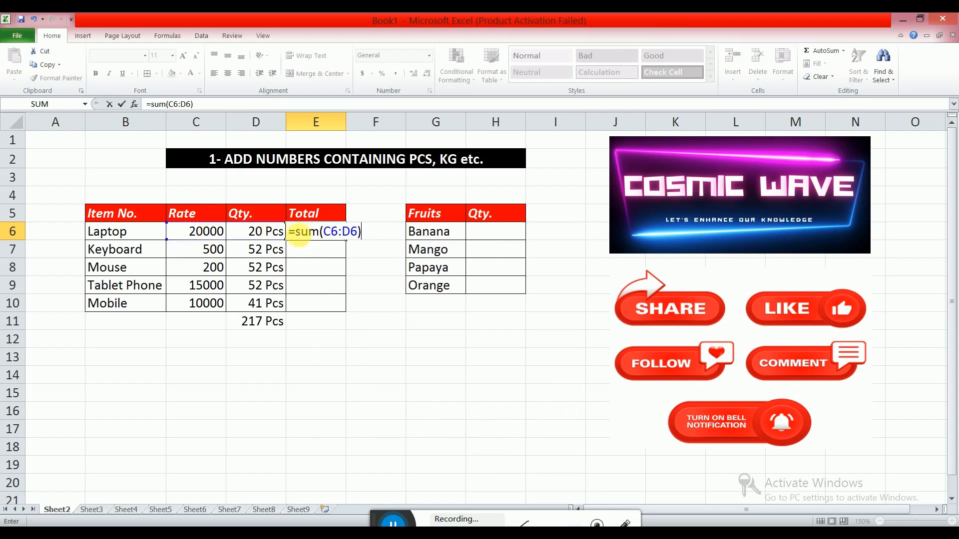
pyautogui.press('Return')
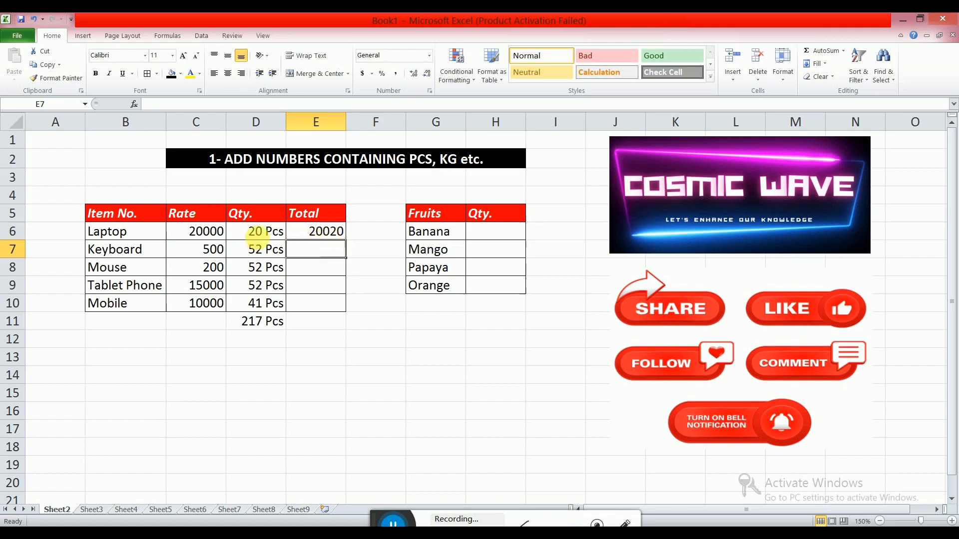
# Fill the E6 formula down through E10.
pyautogui.click(332, 231)
pyautogui.moveTo(346, 240); pyautogui.dragTo(344, 312)
pyautogui.click(339, 335)
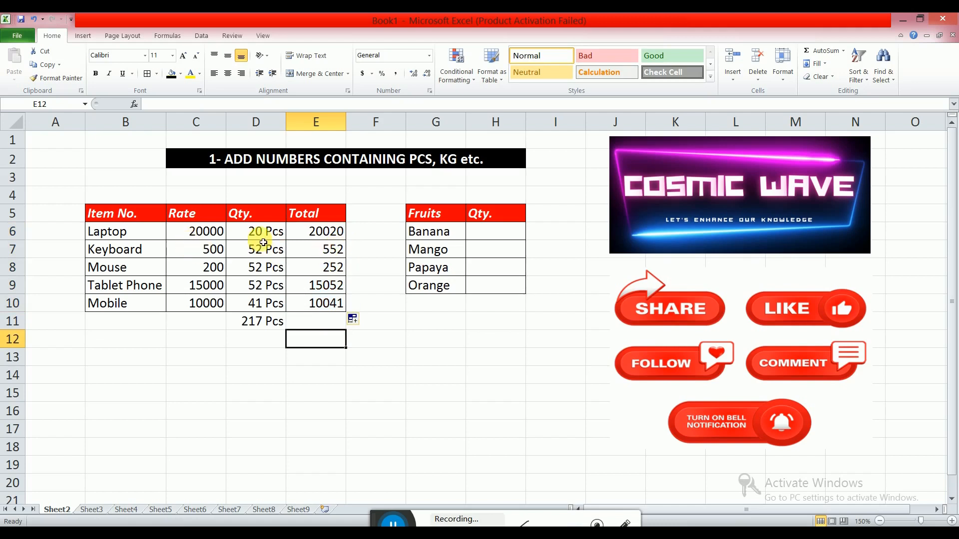
# Edit the section heading's number to 2.
pyautogui.click(222, 163)
pyautogui.doubleClick(222, 163)
pyautogui.press('BackSpace')
pyautogui.write('2')
pyautogui.click(256, 268)
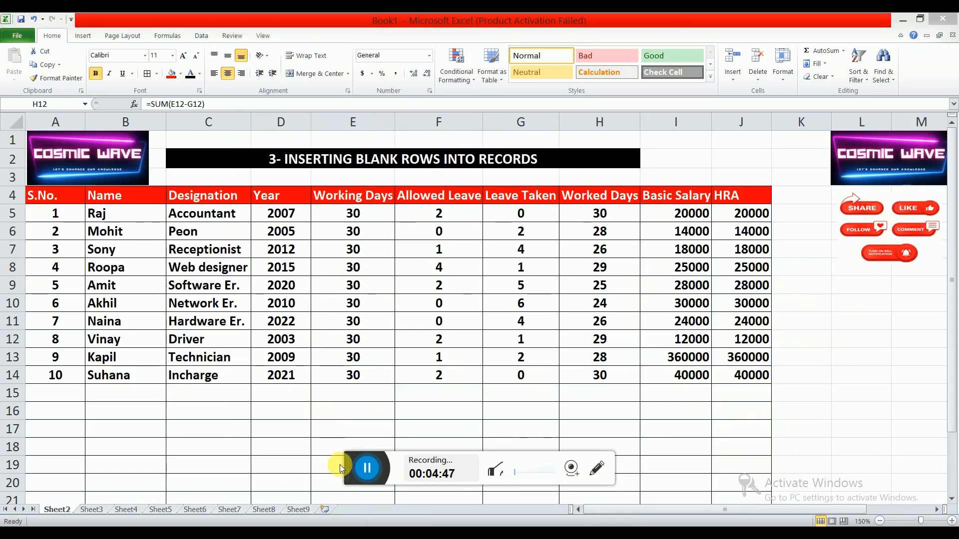
# Enter serial numbers 1 and 2 in A15 and A16 below the employee records.
pyautogui.moveTo(339, 467); pyautogui.dragTo(386, 512)
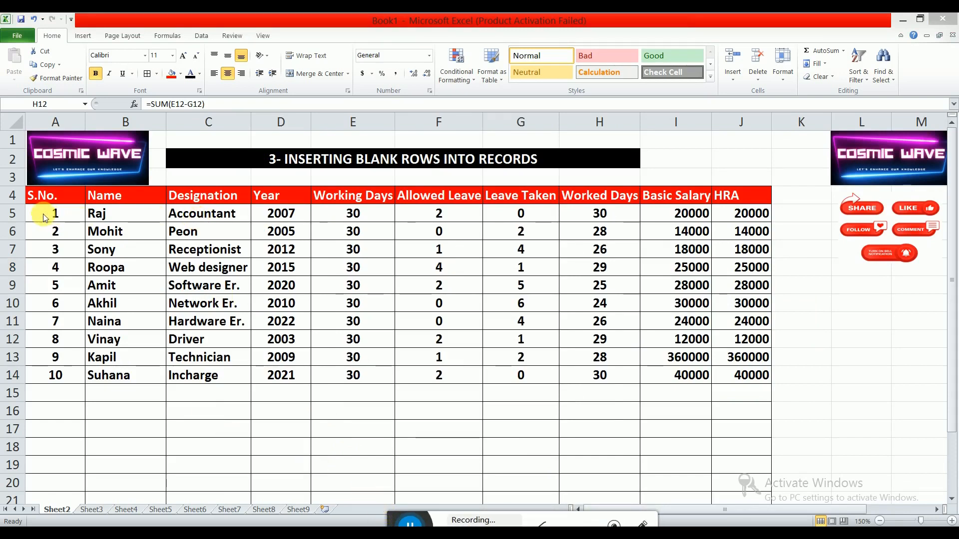
pyautogui.moveTo(56, 217); pyautogui.dragTo(56, 386)
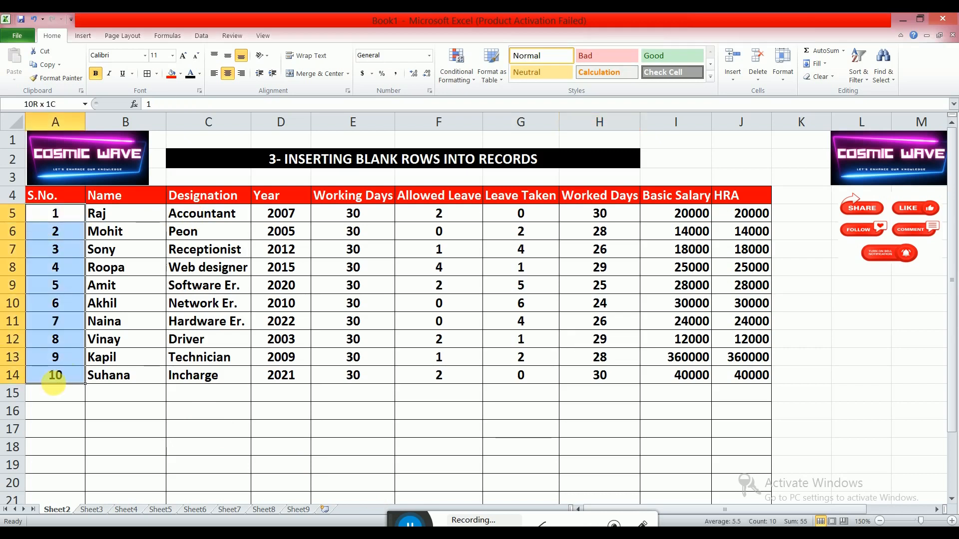
pyautogui.click(66, 234)
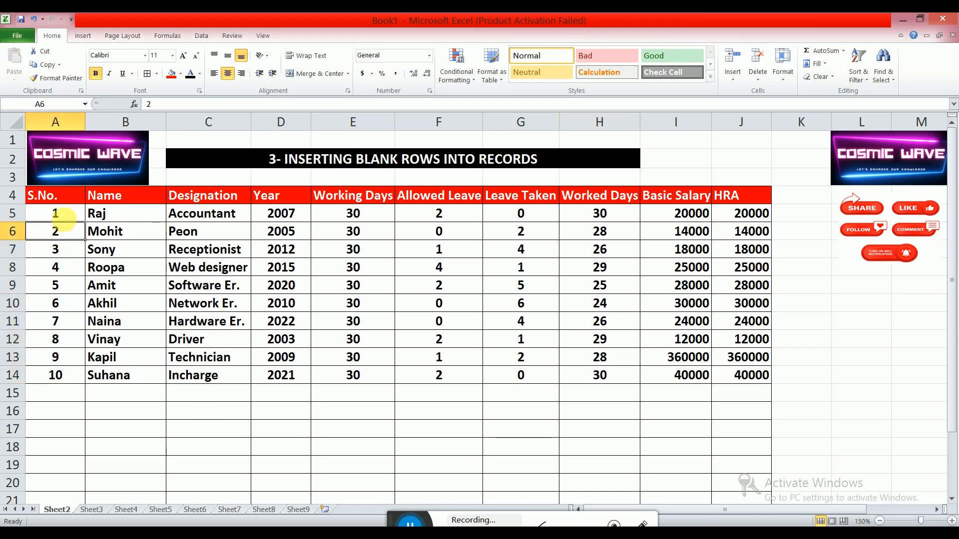
pyautogui.moveTo(69, 220); pyautogui.dragTo(70, 376)
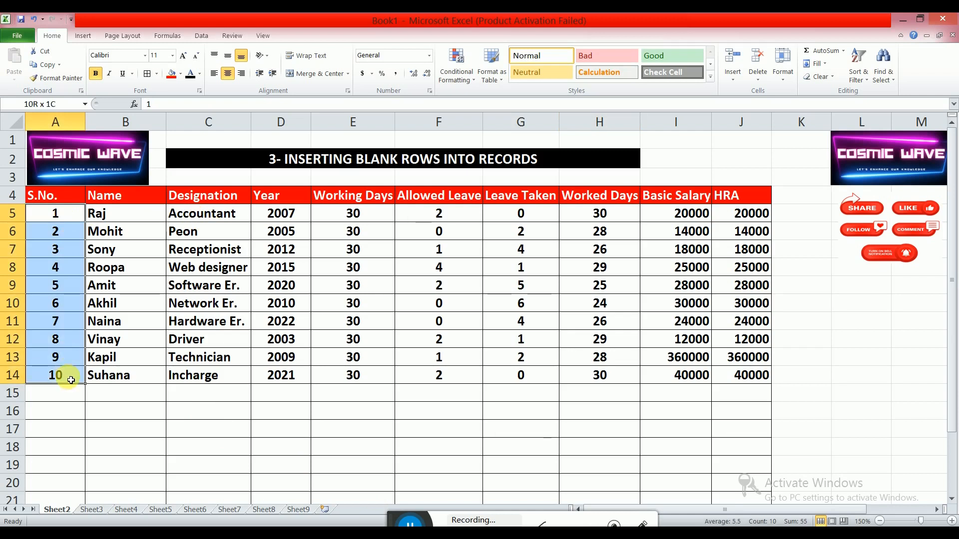
pyautogui.click(133, 397)
pyautogui.click(67, 393)
pyautogui.write('1')
pyautogui.press('Return')
pyautogui.write('2')
# Fill the serial number series down through A24 to reach 10.
pyautogui.moveTo(73, 399); pyautogui.dragTo(75, 413)
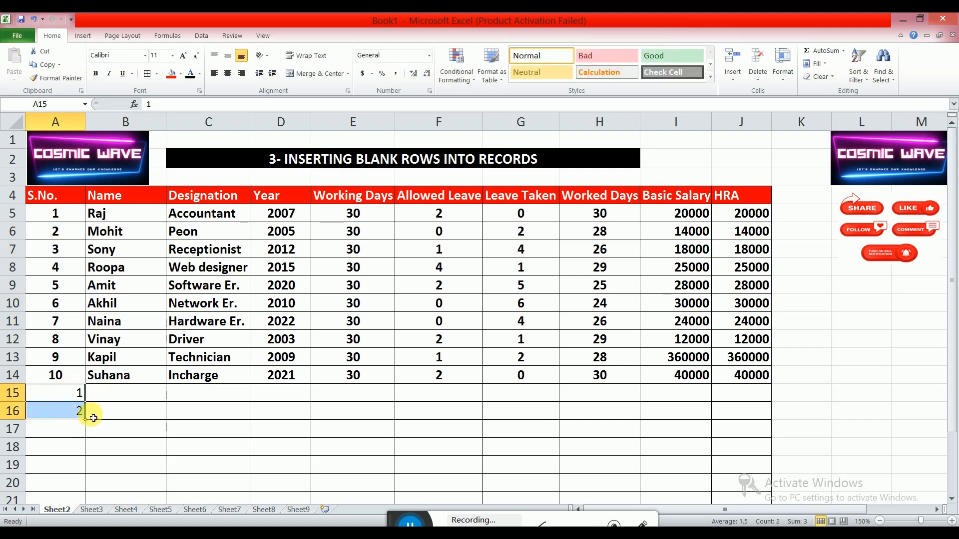
pyautogui.scroll(-3, 92, 409)
pyautogui.moveTo(85, 256); pyautogui.dragTo(87, 400)
pyautogui.click(114, 426)
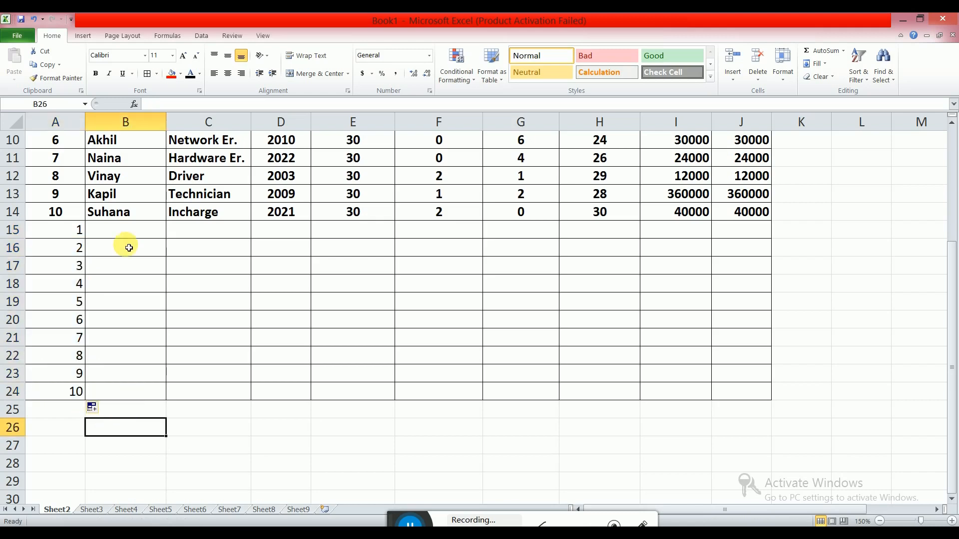
# Sort the range A4:J24 by S.No. from smallest to largest to interleave blank rows.
pyautogui.scroll(3, 129, 248)
pyautogui.moveTo(45, 197); pyautogui.dragTo(769, 443)
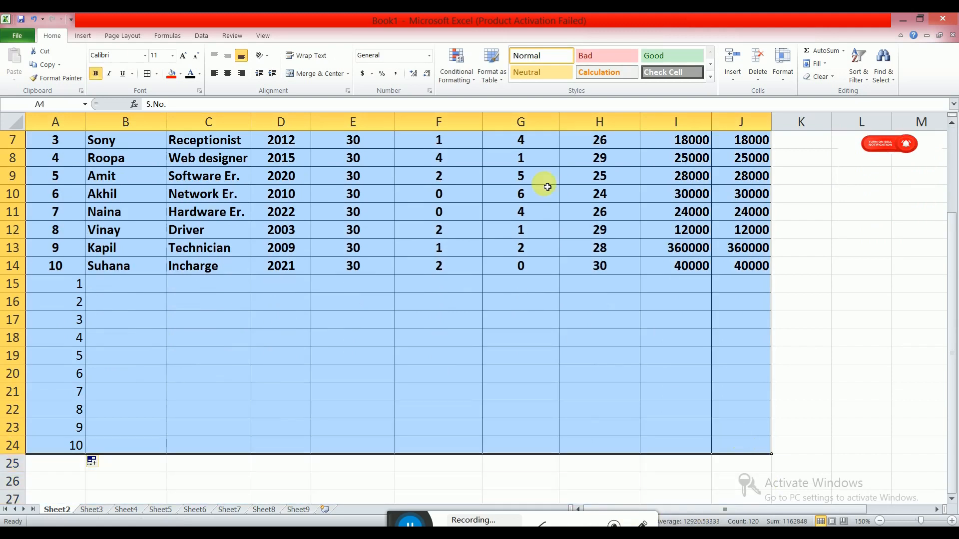
pyautogui.click(202, 37)
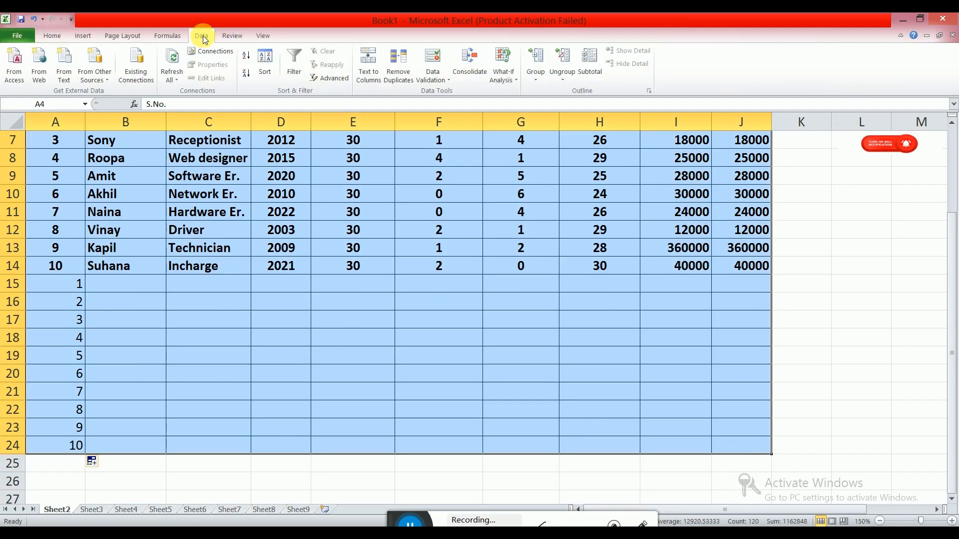
pyautogui.click(264, 62)
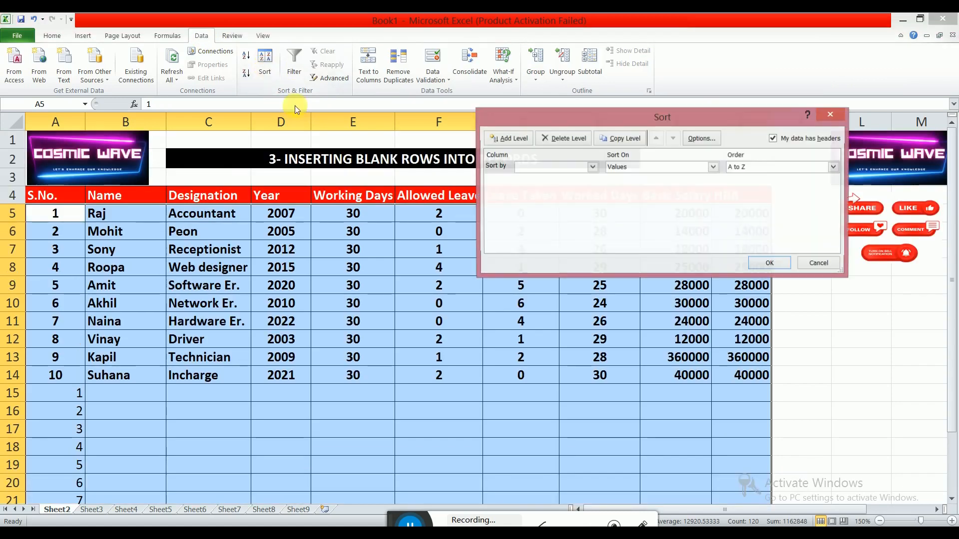
pyautogui.click(592, 167)
pyautogui.click(530, 180)
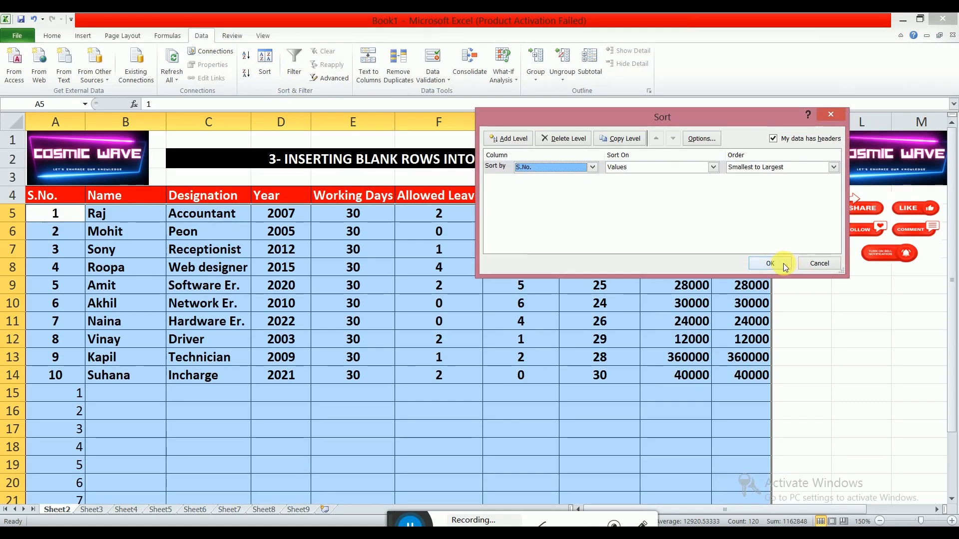
pyautogui.click(769, 263)
pyautogui.click(373, 302)
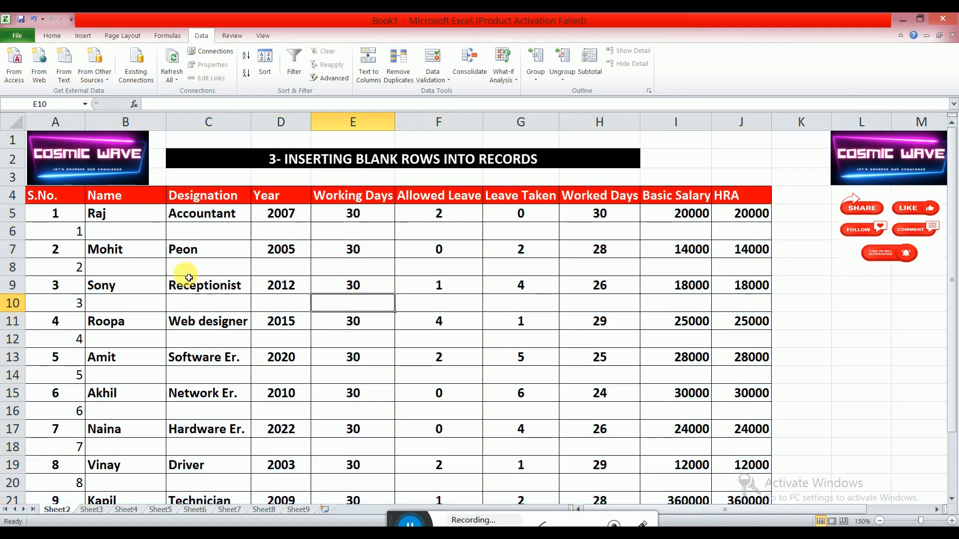
pyautogui.scroll(-4, 190, 278)
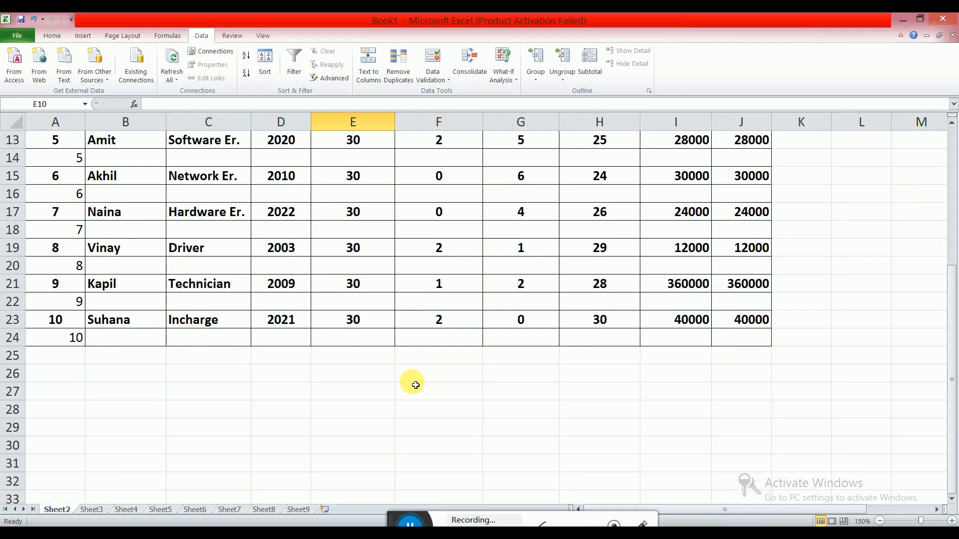
pyautogui.scroll(4, 293, 364)
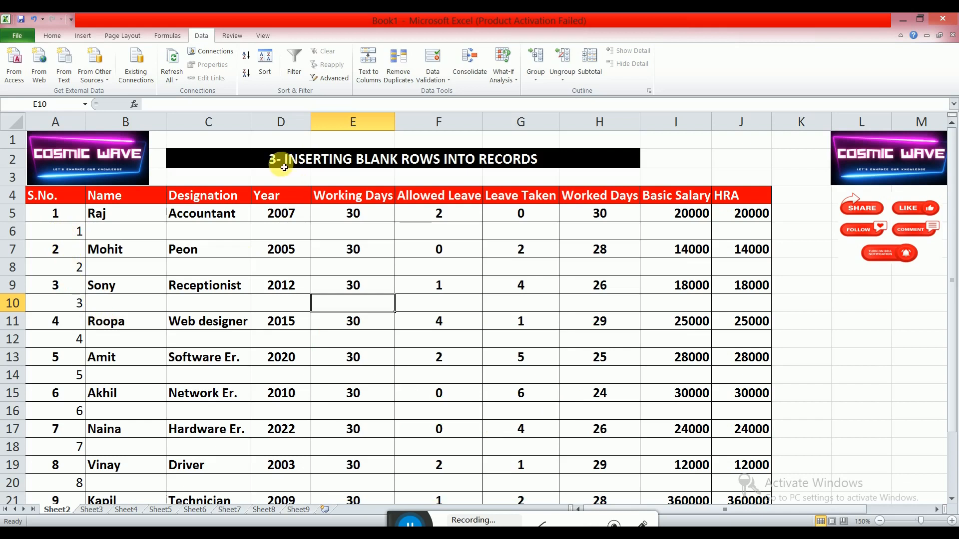
# Turn on Filter for the Accountants table headers.
pyautogui.click(410, 522)
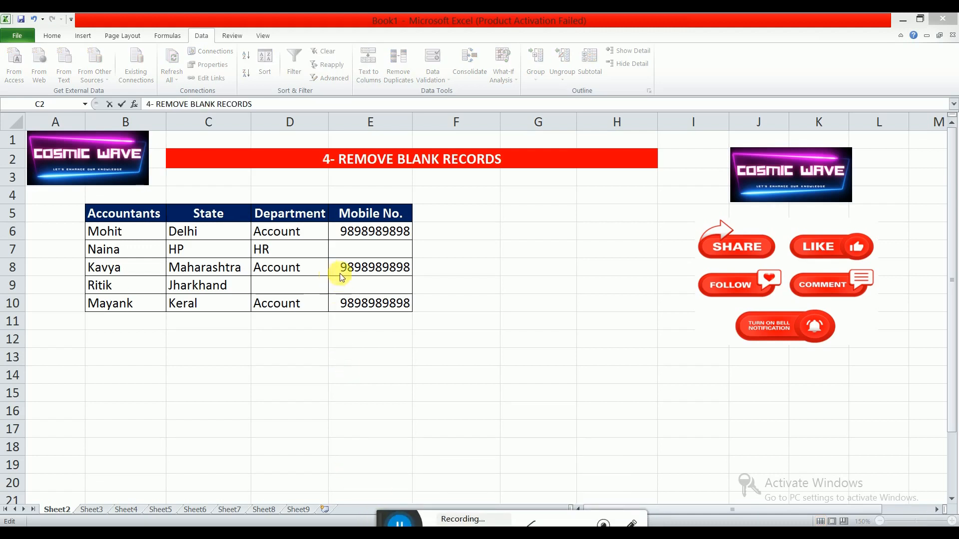
pyautogui.click(355, 245)
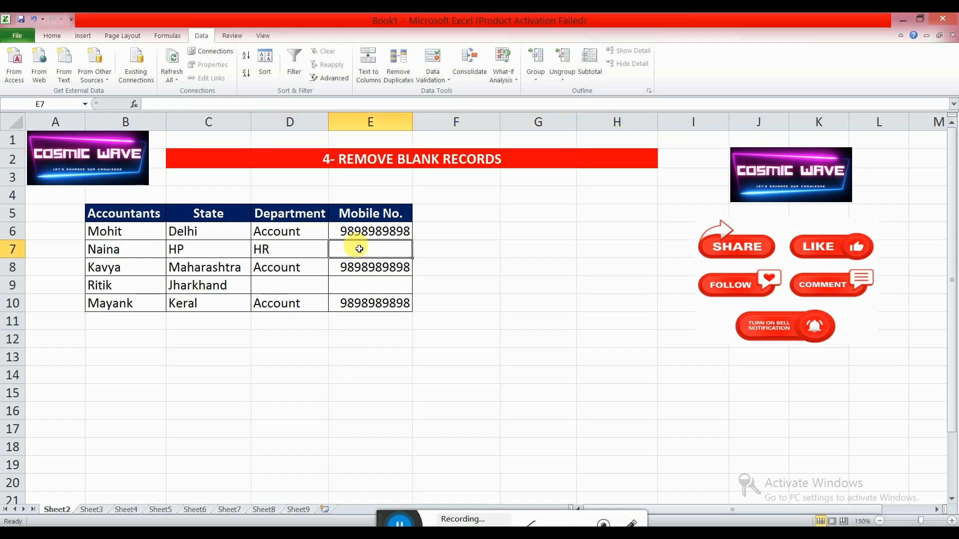
pyautogui.moveTo(122, 214); pyautogui.dragTo(354, 304)
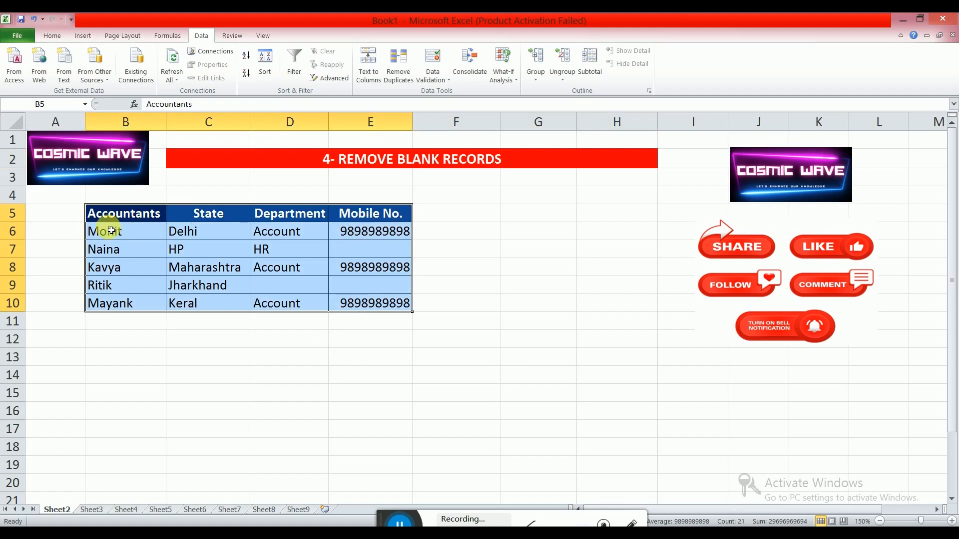
pyautogui.click(309, 215)
pyautogui.click(348, 214)
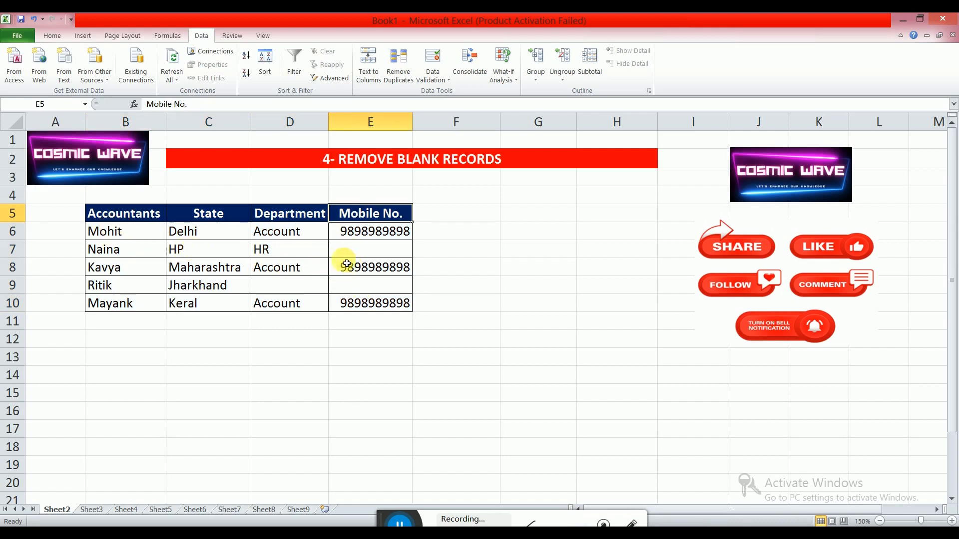
pyautogui.click(130, 216)
pyautogui.click(205, 215)
pyautogui.click(316, 221)
pyautogui.click(360, 216)
pyautogui.click(155, 217)
pyautogui.click(214, 221)
pyautogui.click(272, 221)
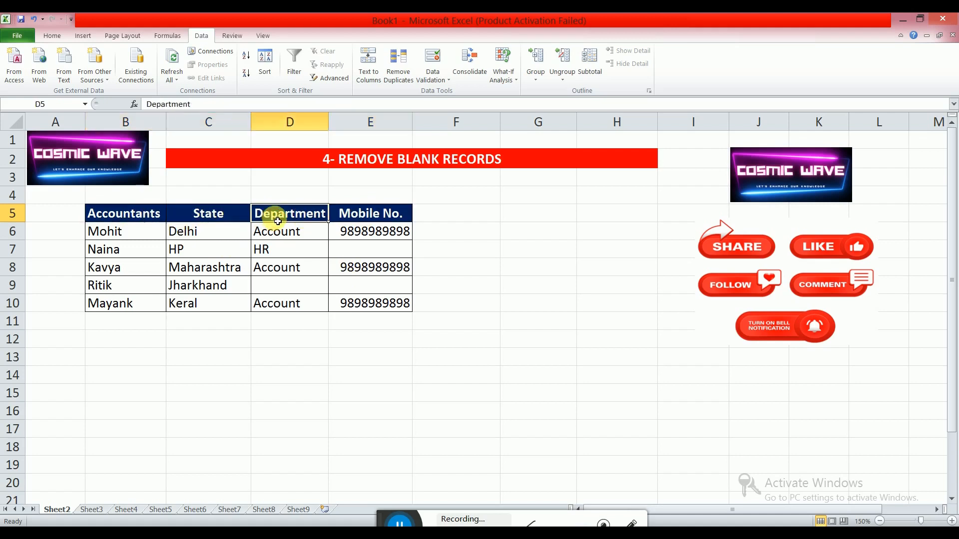
pyautogui.click(358, 221)
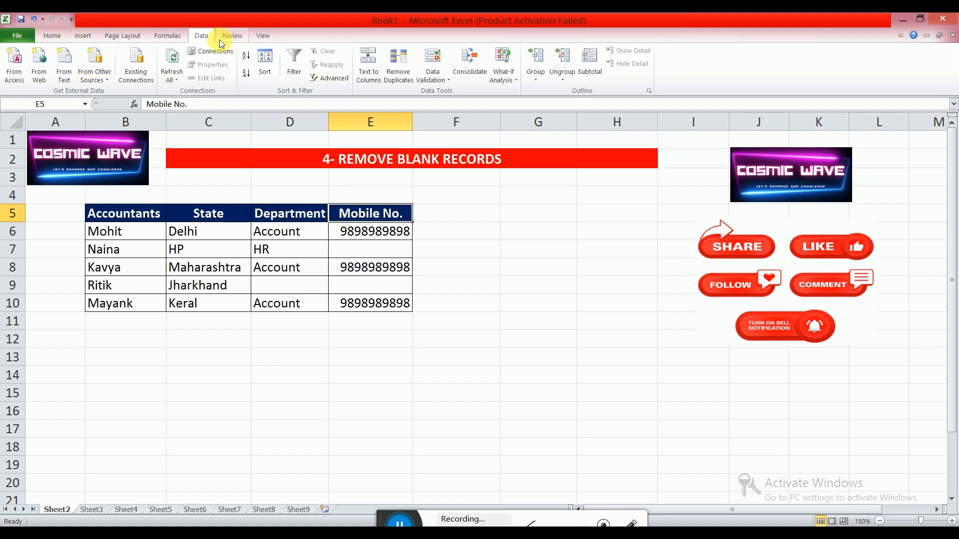
pyautogui.click(288, 73)
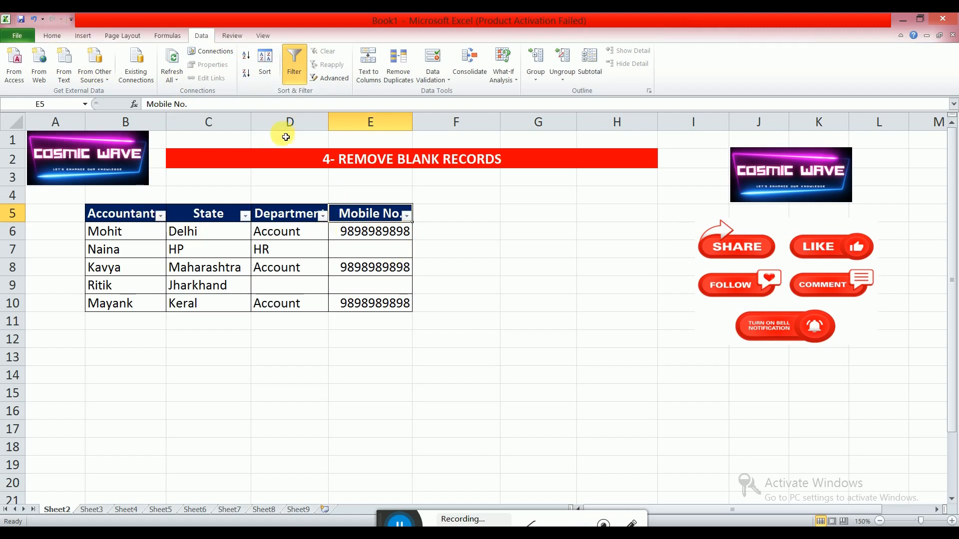
# Filter the Mobile No. column to show only (Blanks).
pyautogui.click(407, 216)
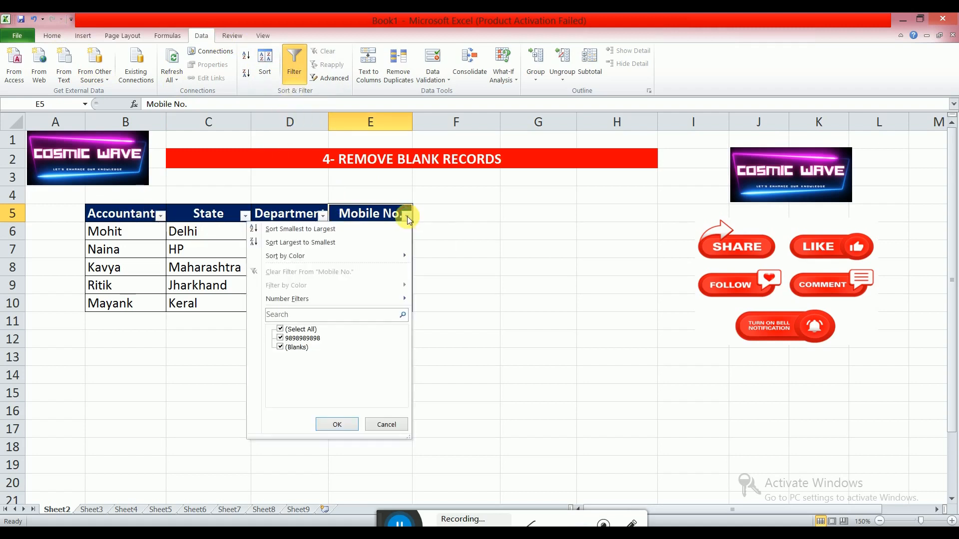
pyautogui.click(281, 329)
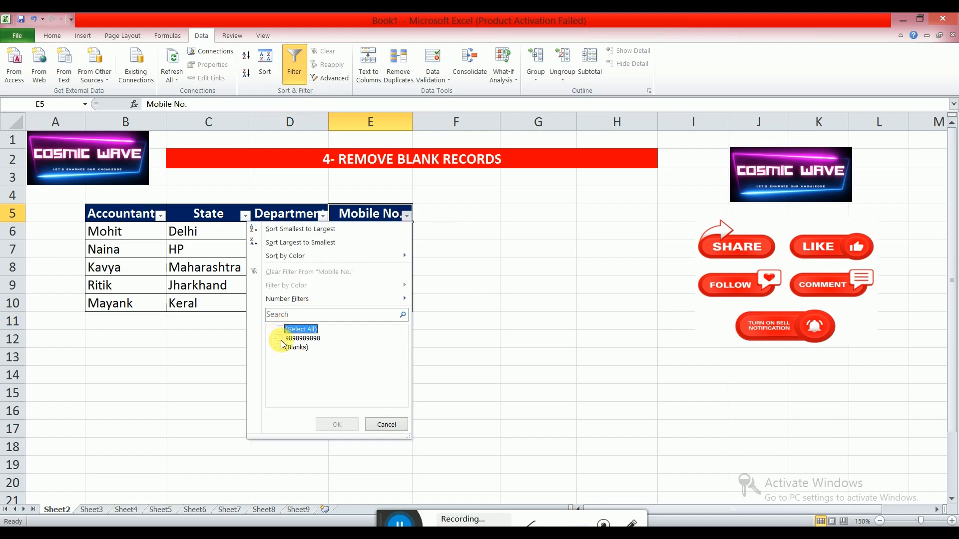
pyautogui.click(281, 347)
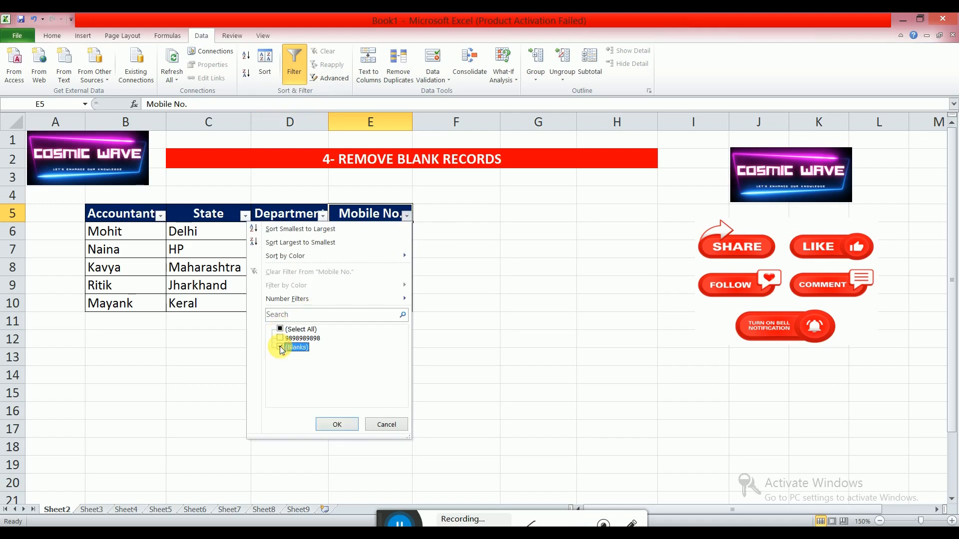
pyautogui.click(337, 425)
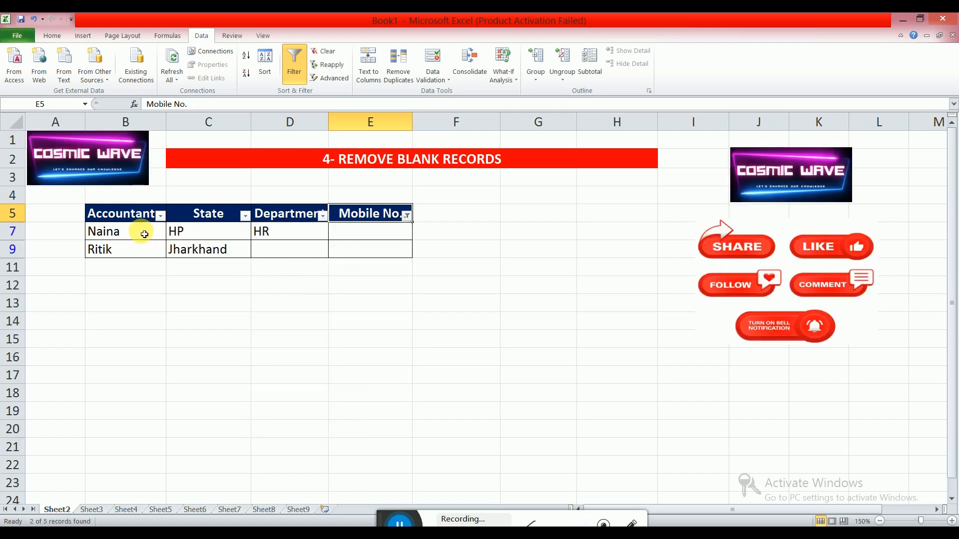
# Delete the filtered rows with blank mobile numbers.
pyautogui.moveTo(145, 234); pyautogui.dragTo(352, 250)
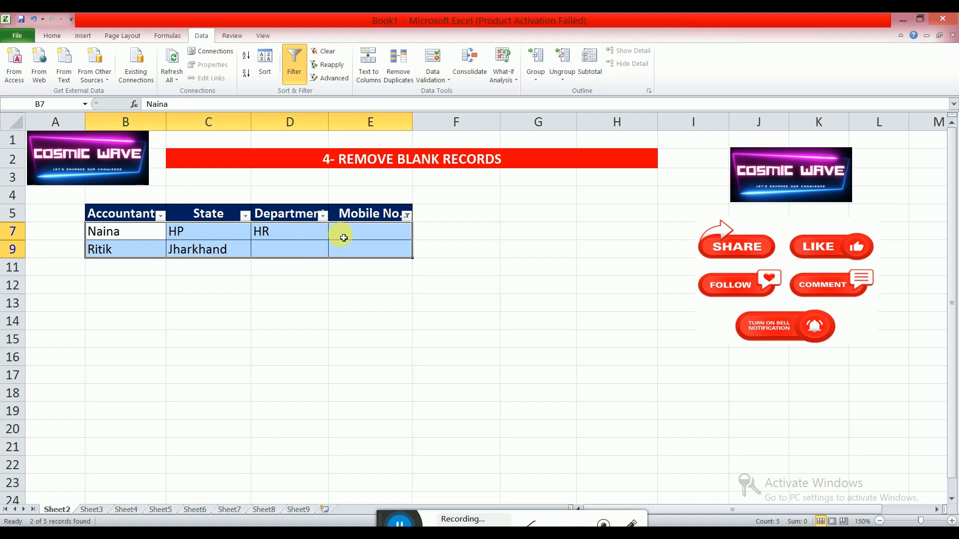
pyautogui.rightClick(344, 238)
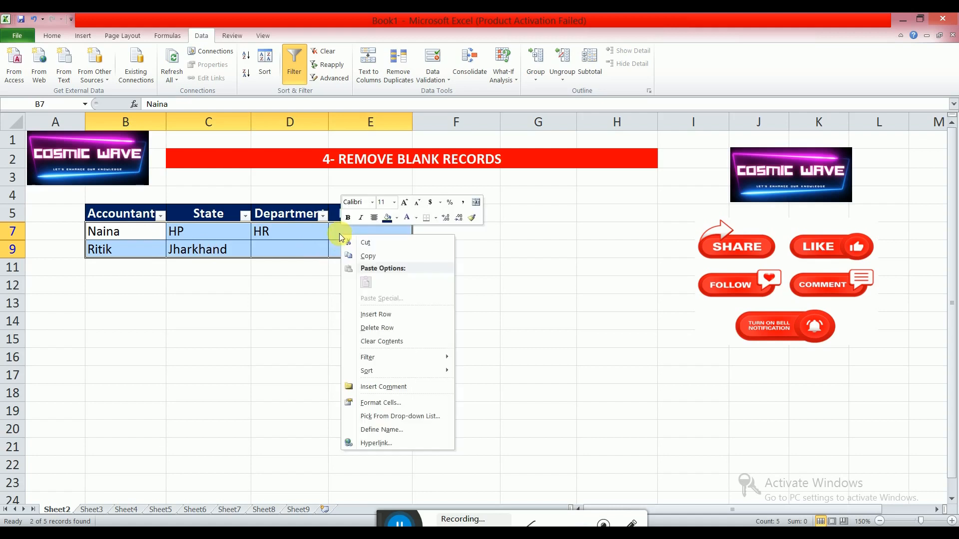
pyautogui.click(376, 328)
pyautogui.click(468, 308)
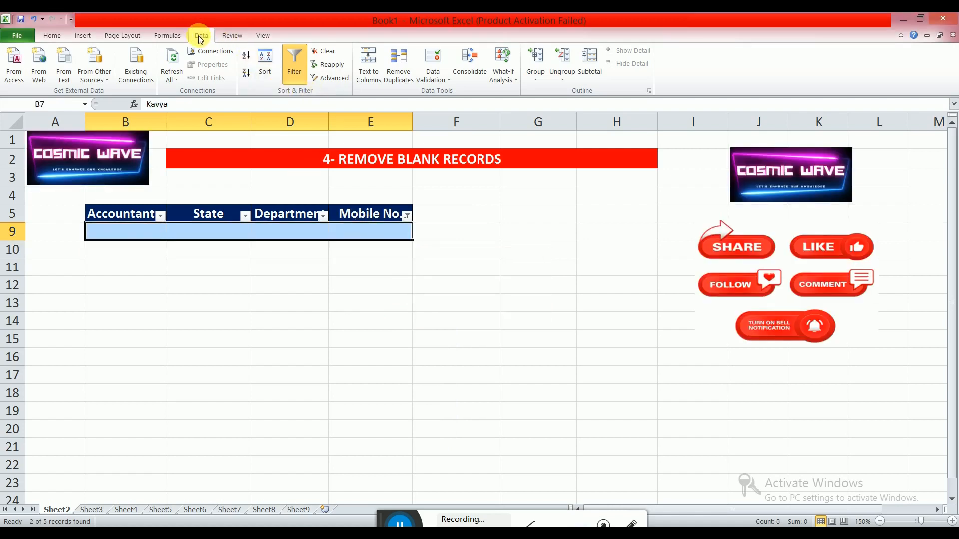
# Clear the filter on the Accountants table to show all remaining records.
pyautogui.click(328, 57)
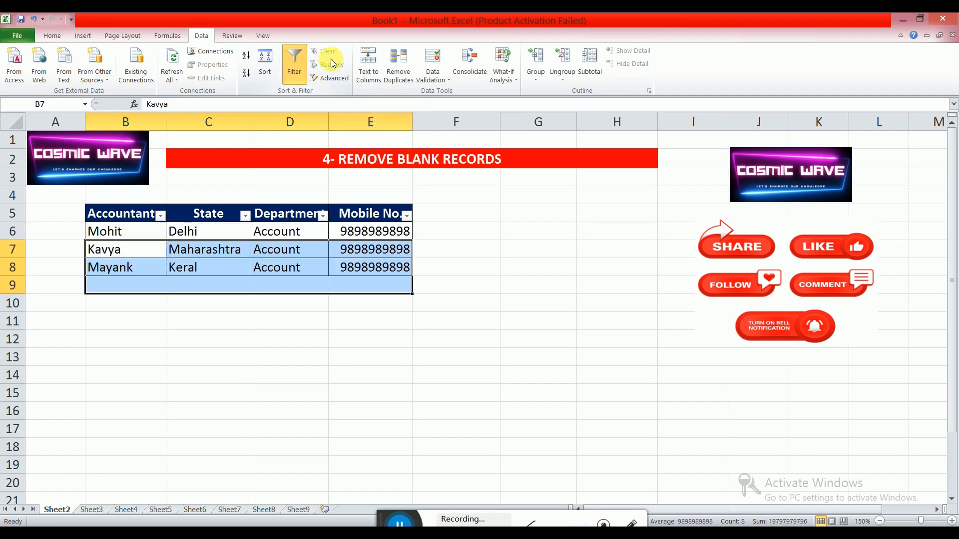
pyautogui.click(434, 238)
pyautogui.moveTo(141, 239); pyautogui.dragTo(387, 267)
pyautogui.click(457, 263)
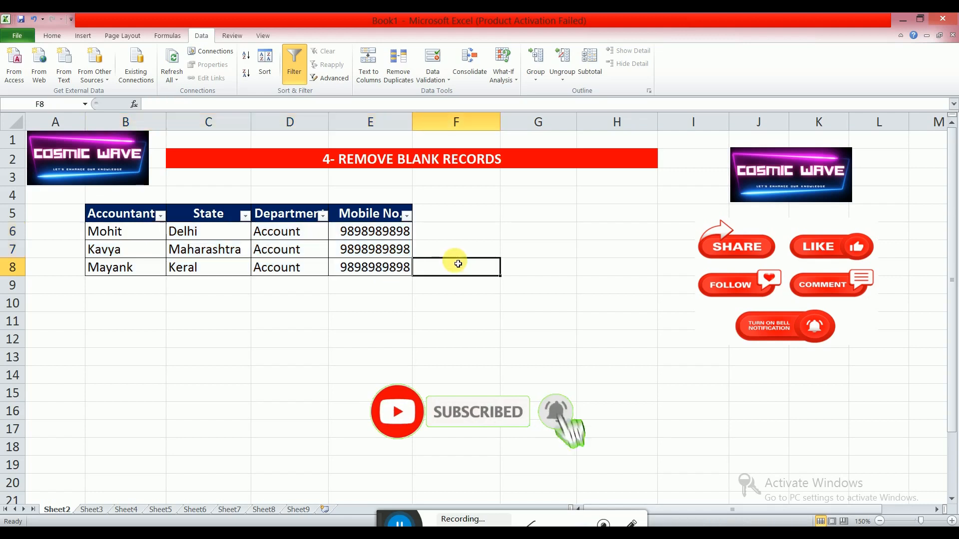
pyautogui.moveTo(138, 235); pyautogui.dragTo(374, 274)
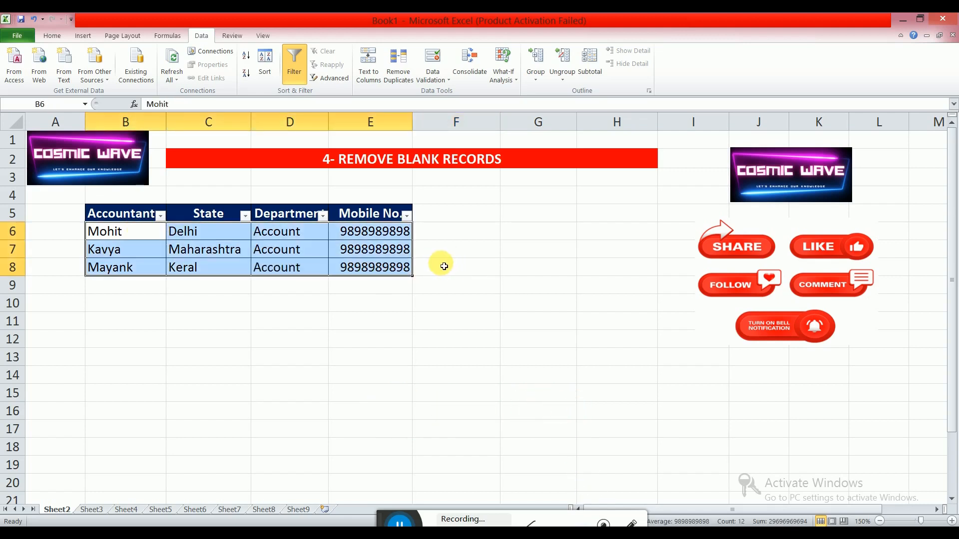
pyautogui.click(445, 289)
pyautogui.click(381, 320)
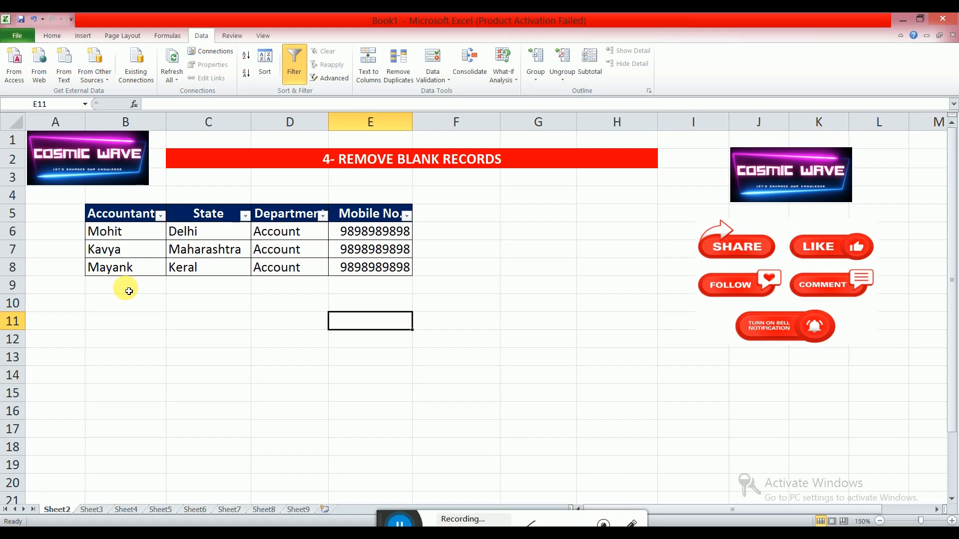
pyautogui.click(401, 524)
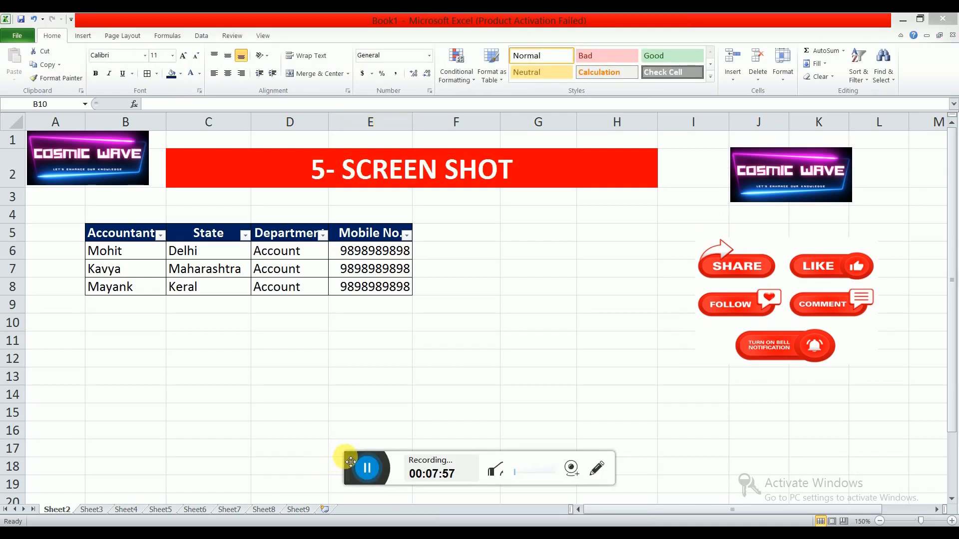
pyautogui.moveTo(349, 459); pyautogui.dragTo(401, 522)
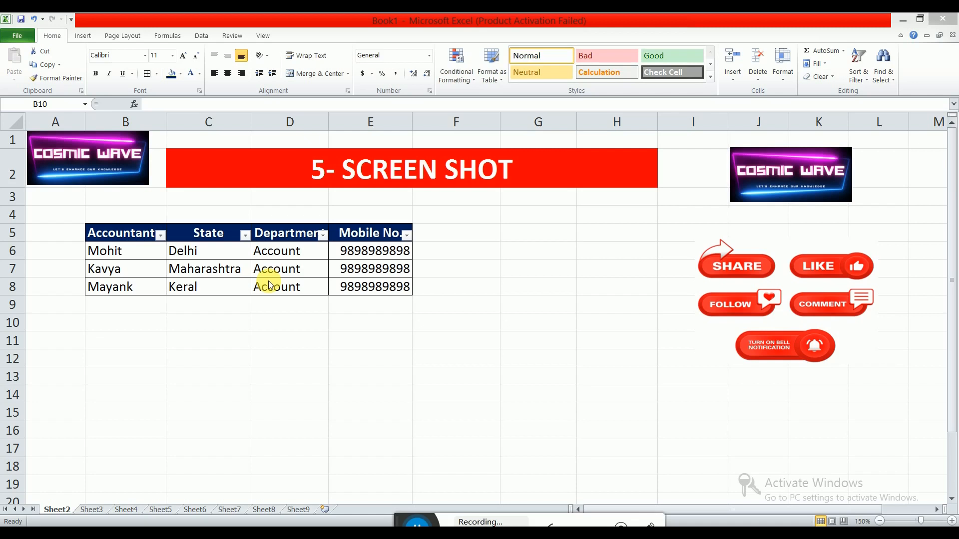
# Add the Camera command from All Commands to the Quick Access Toolbar.
pyautogui.click(71, 21)
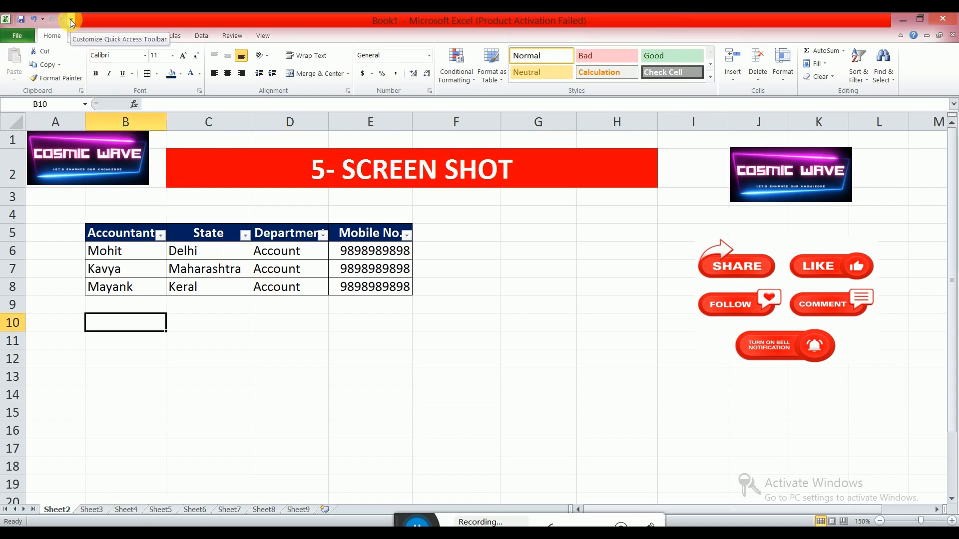
pyautogui.click(71, 20)
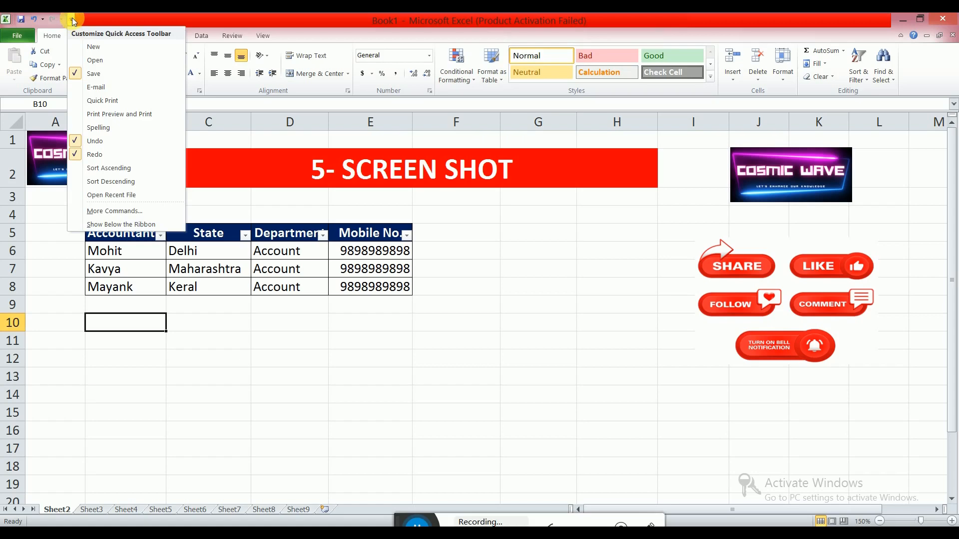
pyautogui.click(113, 212)
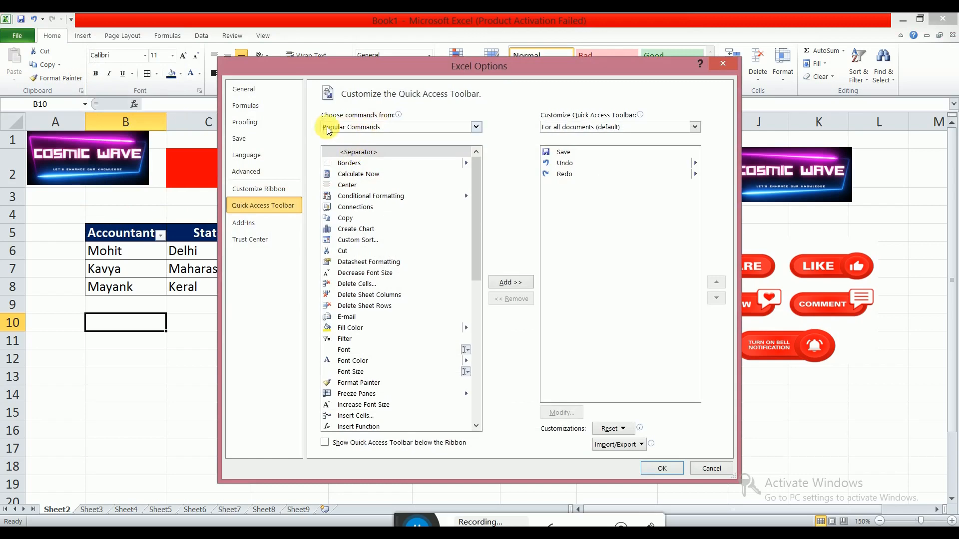
pyautogui.click(353, 129)
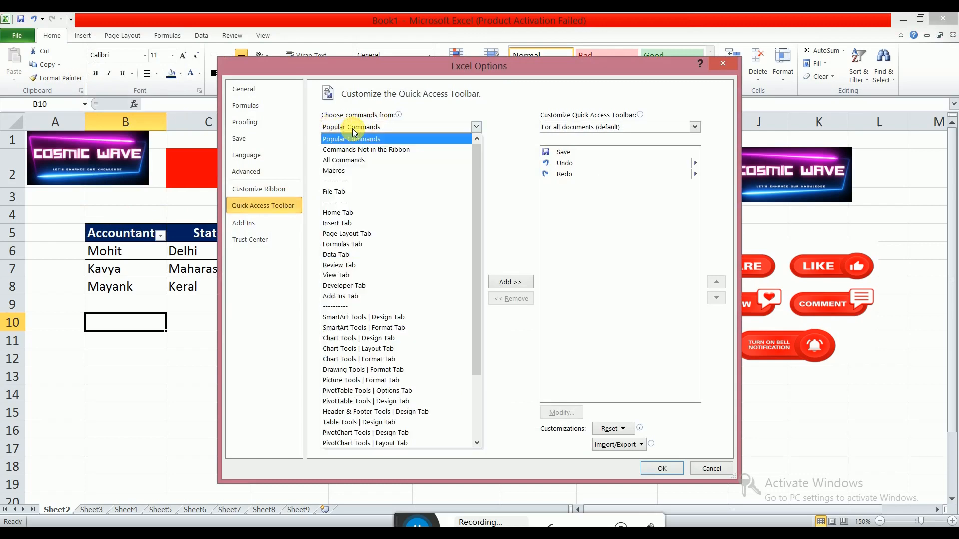
pyautogui.click(352, 130)
pyautogui.click(347, 165)
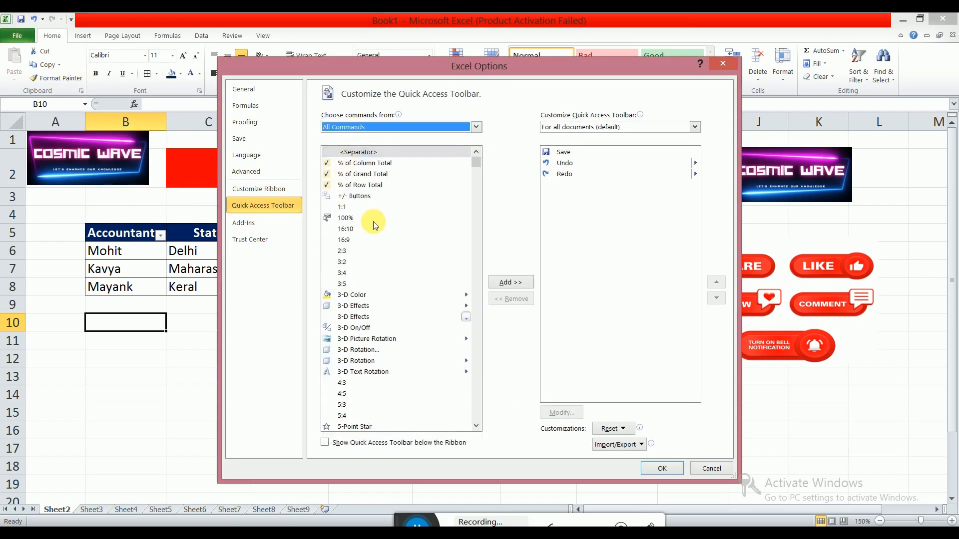
pyautogui.scroll(-3, 372, 224)
pyautogui.scroll(-15, 376, 230)
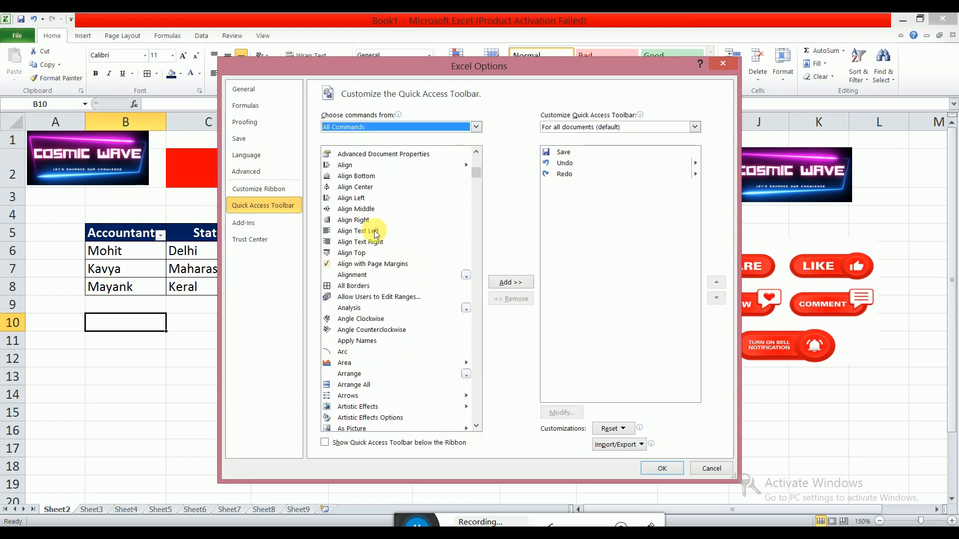
pyautogui.scroll(-15, 376, 233)
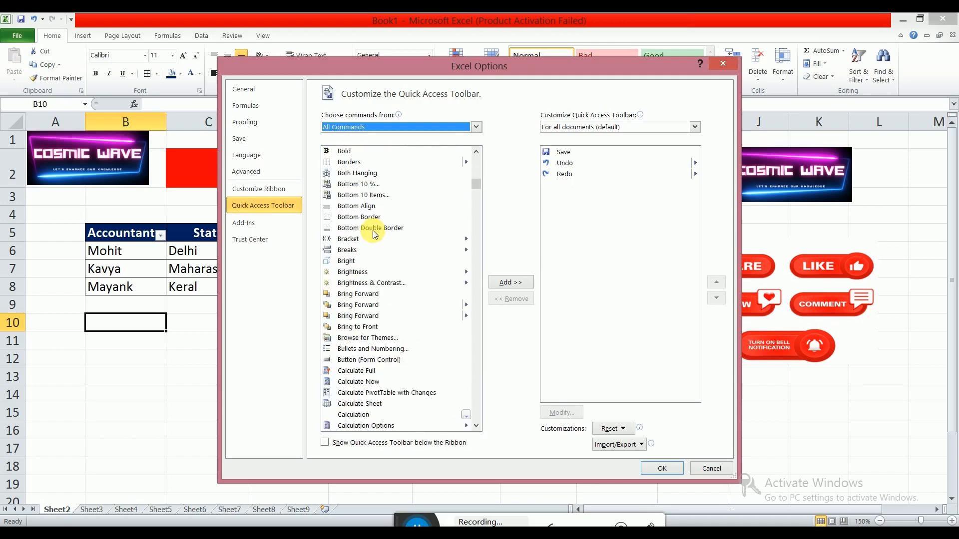
pyautogui.scroll(-7, 375, 233)
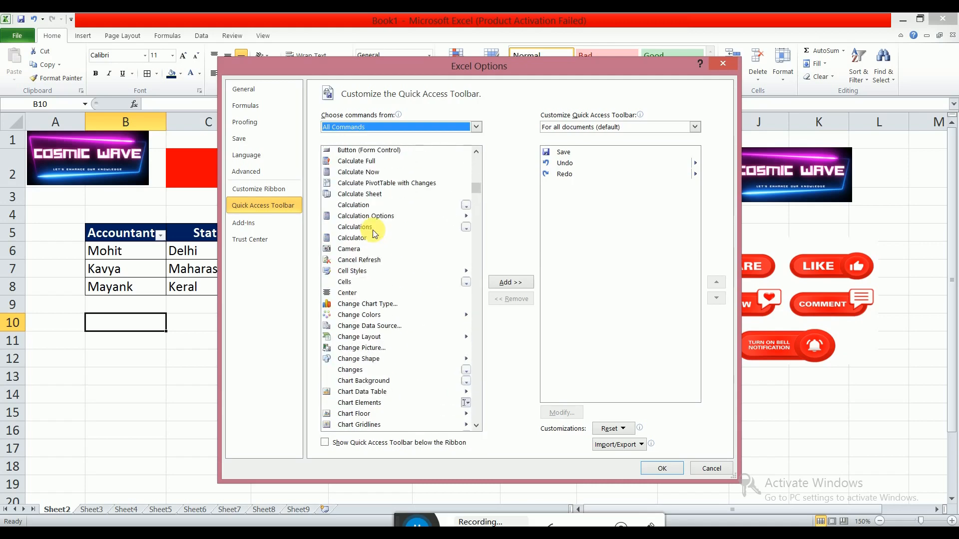
pyautogui.scroll(2, 376, 234)
pyautogui.click(352, 310)
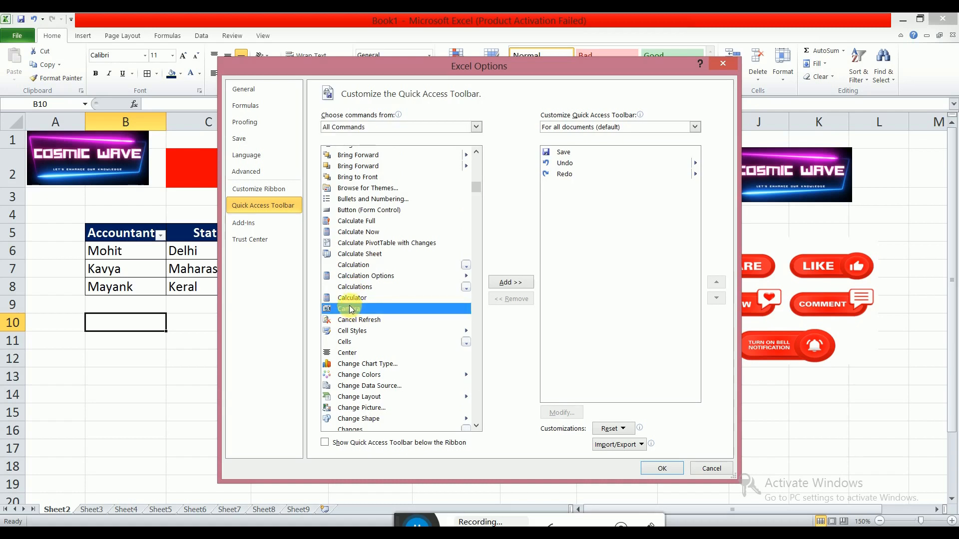
pyautogui.click(503, 284)
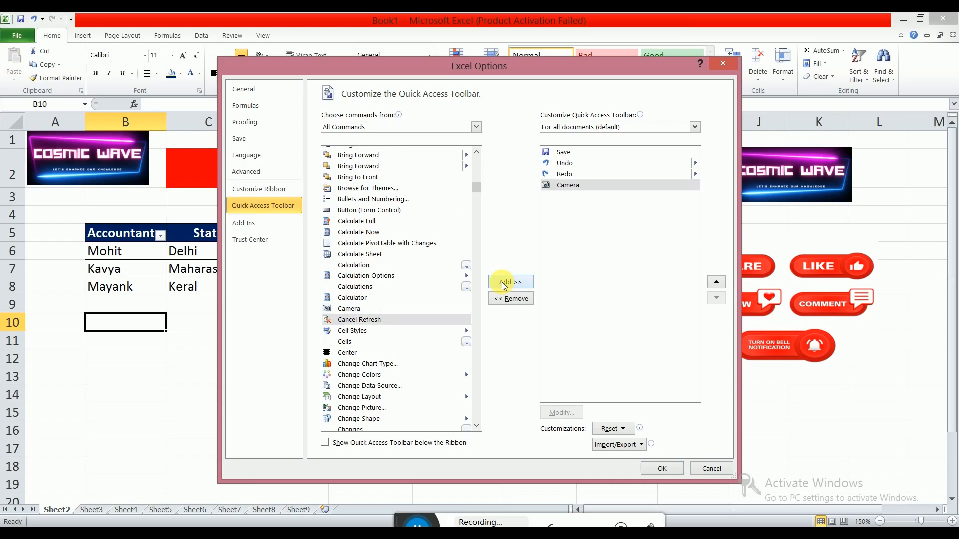
pyautogui.click(663, 468)
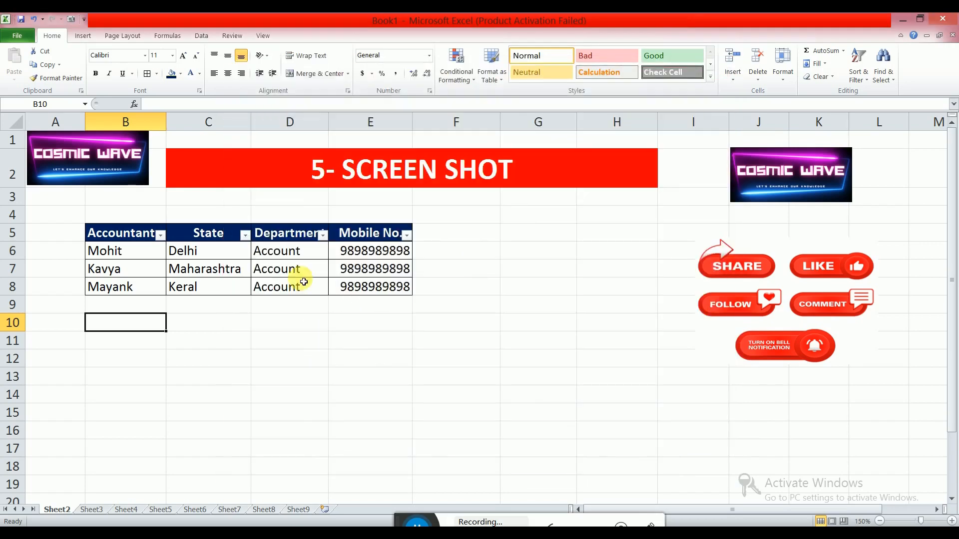
# Take a Camera picture of the Accountants table range B5:E8 and place it below the table.
pyautogui.click(70, 21)
pyautogui.moveTo(107, 230); pyautogui.dragTo(389, 290)
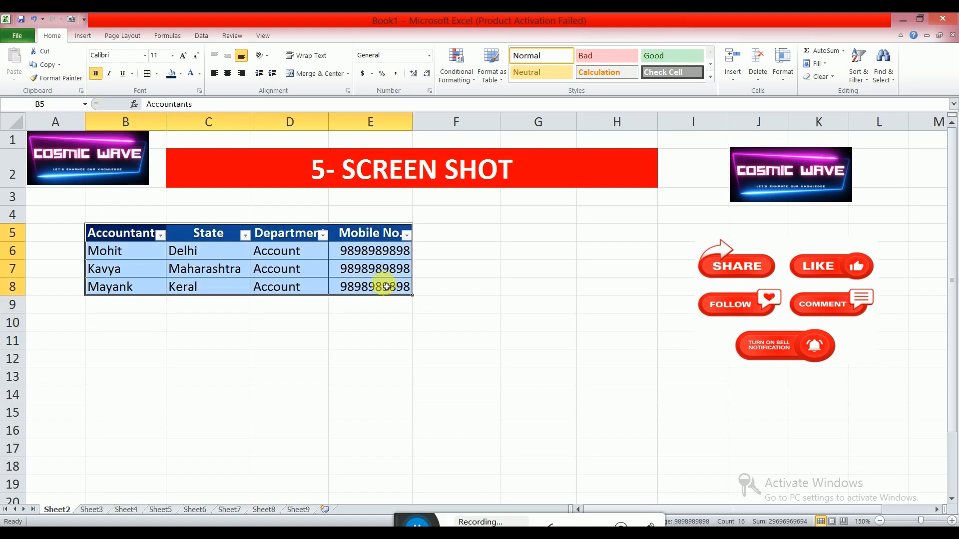
pyautogui.click(71, 19)
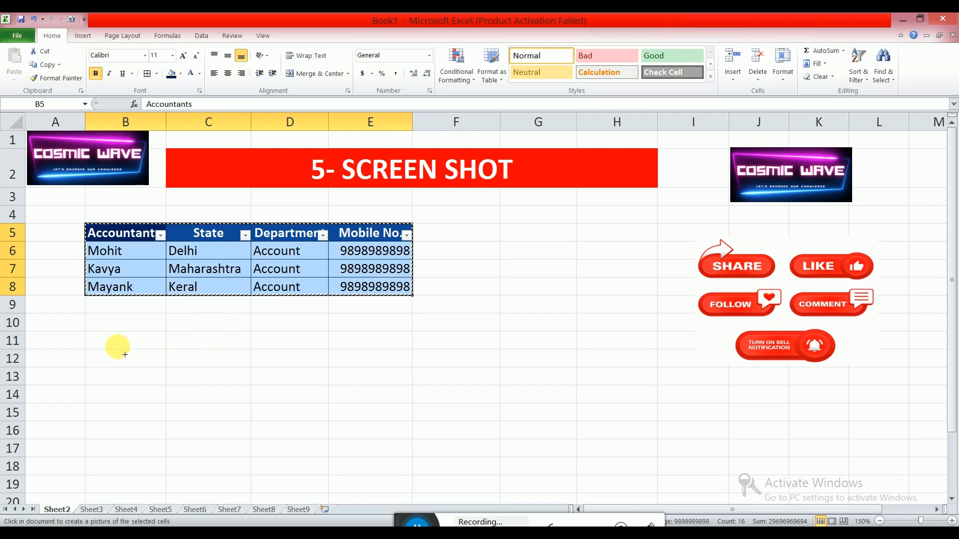
pyautogui.click(123, 352)
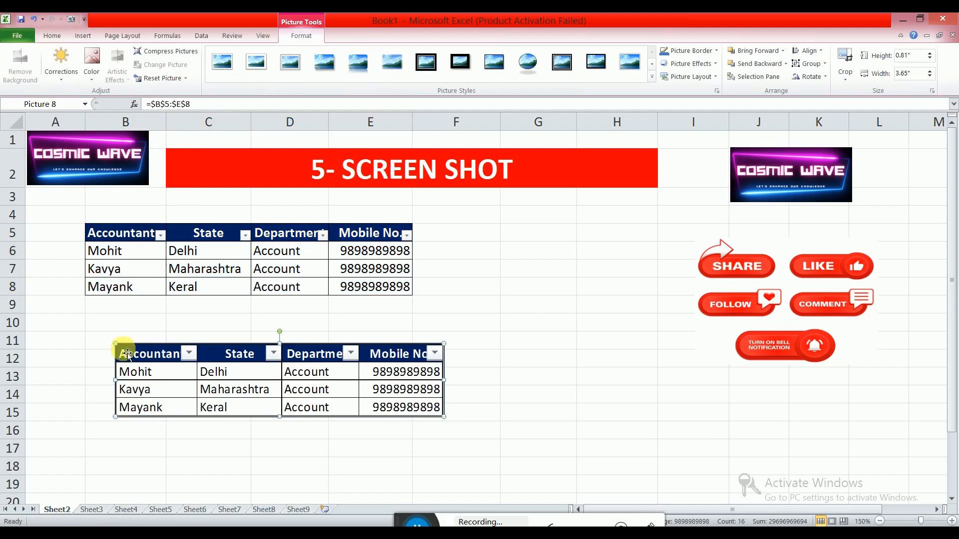
# Move the table picture up to row 10 and enlarge it to about 5.63 by 1.25 inches.
pyautogui.moveTo(126, 355); pyautogui.dragTo(94, 319)
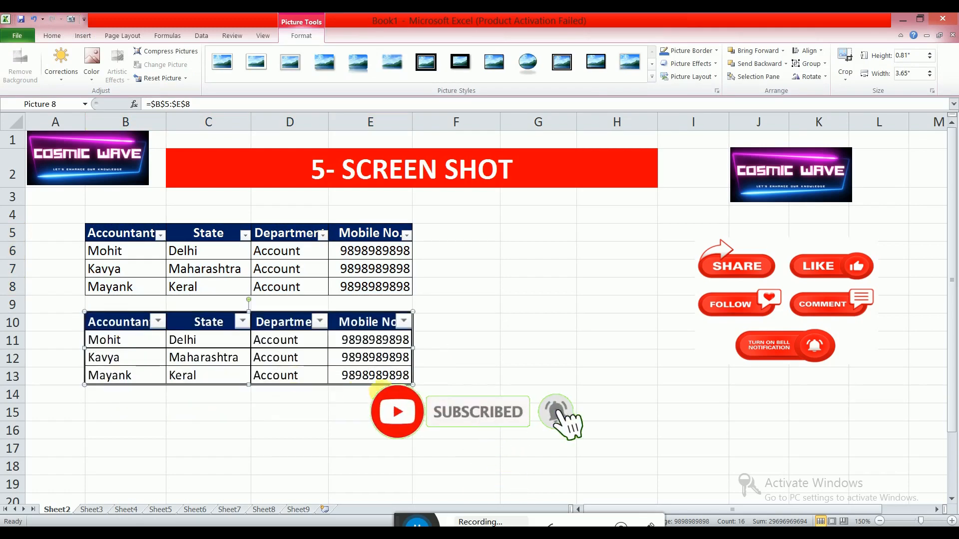
pyautogui.moveTo(413, 384); pyautogui.dragTo(591, 424)
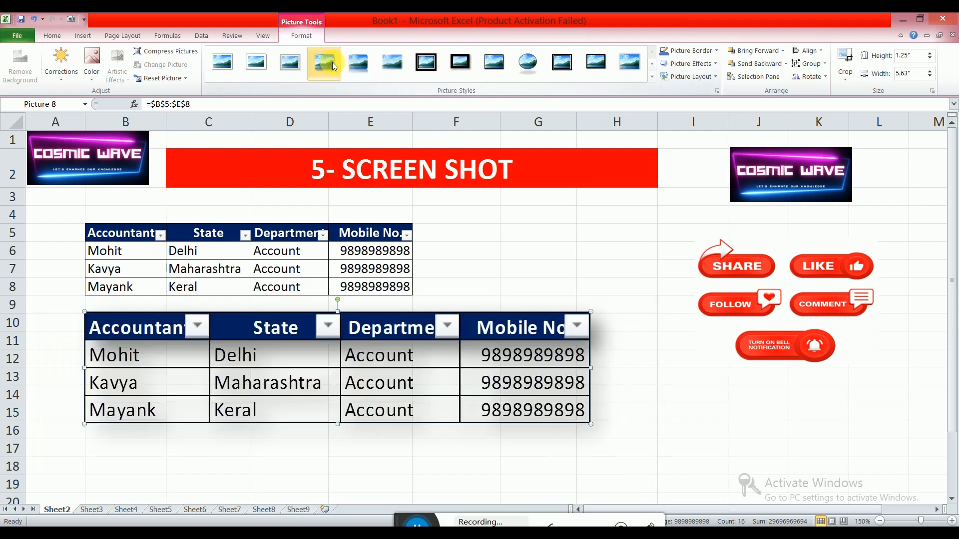
# Try several picture styles on the table picture, ending with a black rounded frame with reflection.
pyautogui.click(527, 65)
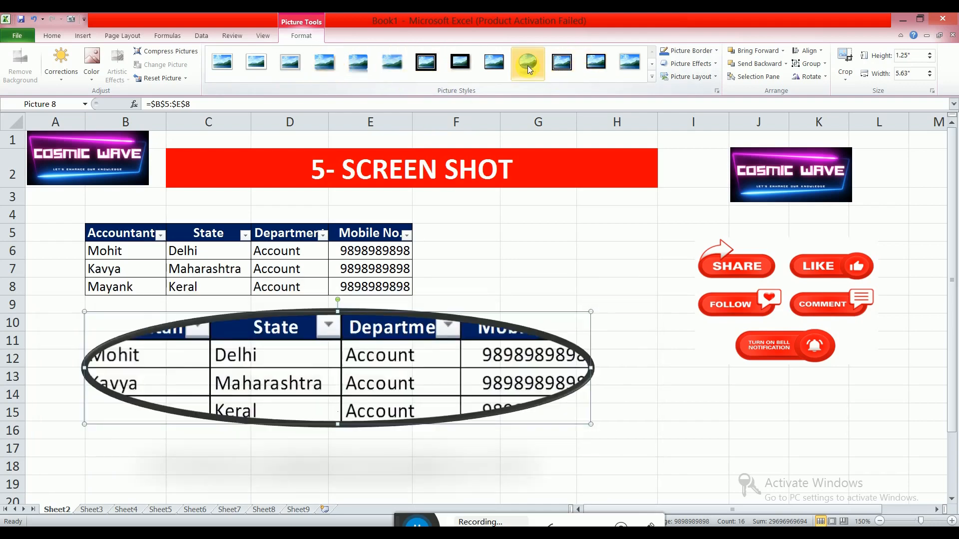
pyautogui.click(636, 66)
pyautogui.click(652, 66)
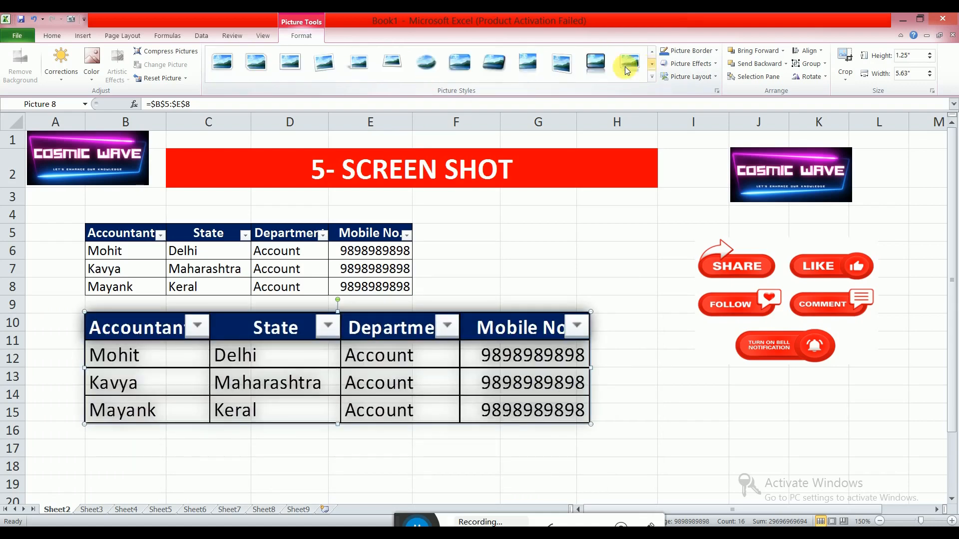
pyautogui.click(599, 62)
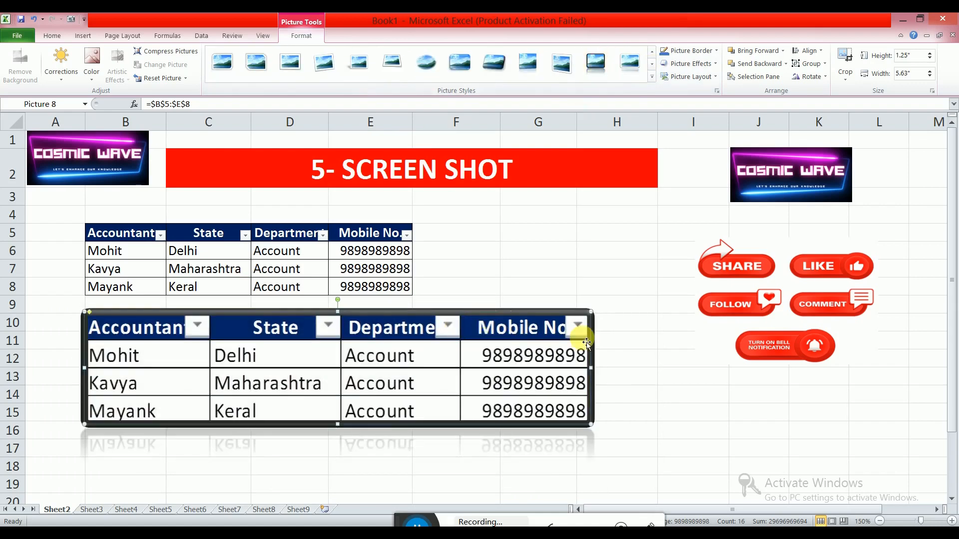
# Delete the table picture.
pyautogui.moveTo(492, 366); pyautogui.dragTo(548, 372)
pyautogui.press('Delete')
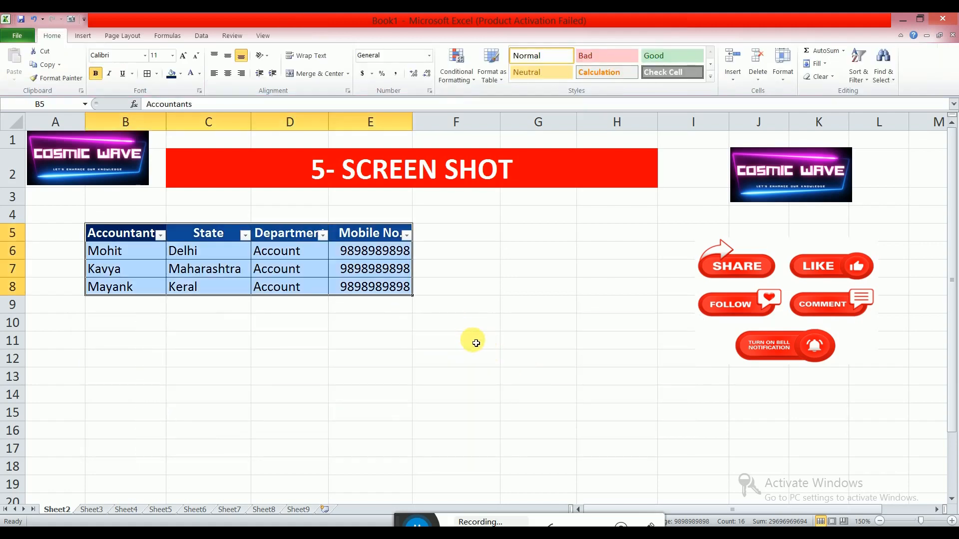
# Take a Camera picture of the 5- SCREEN SHOT title cell C2 and place it near row 11.
pyautogui.click(467, 333)
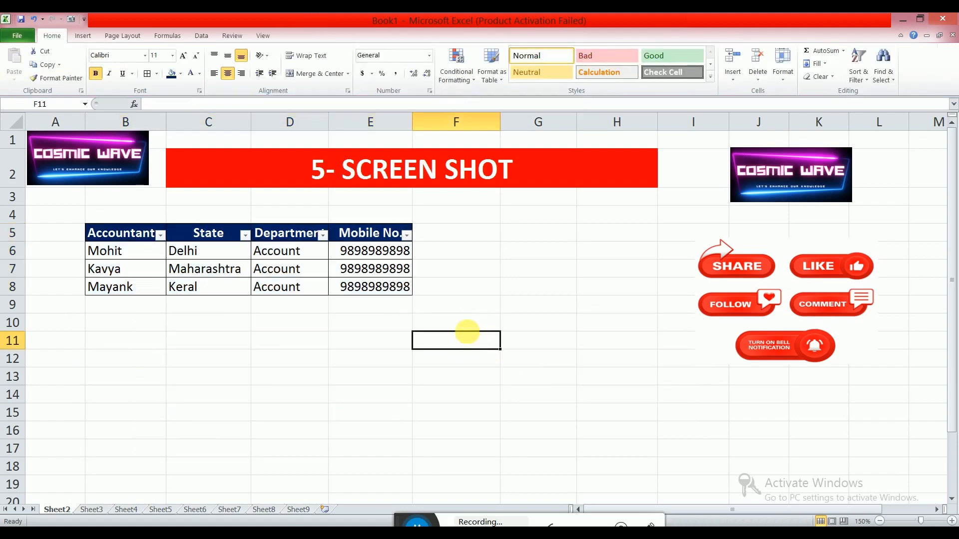
pyautogui.click(371, 172)
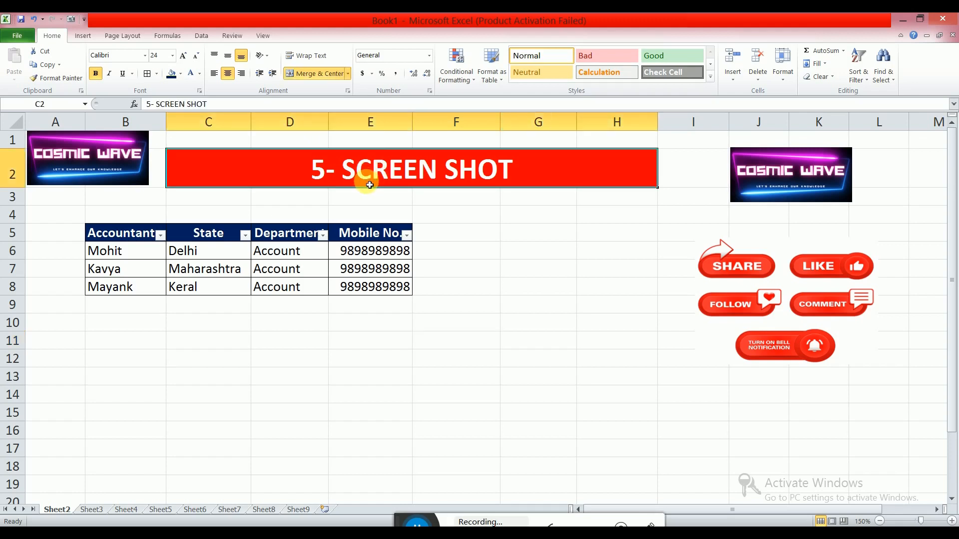
pyautogui.click(71, 20)
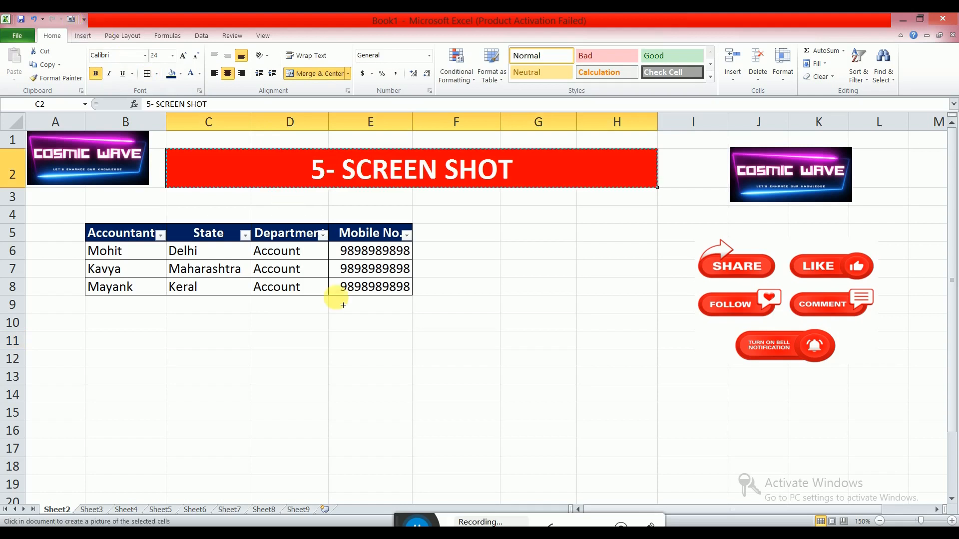
pyautogui.click(228, 341)
# Move and shrink the title picture to about 3.55 by 0.29 inches and give it a yellow border.
pyautogui.moveTo(327, 364); pyautogui.dragTo(214, 364)
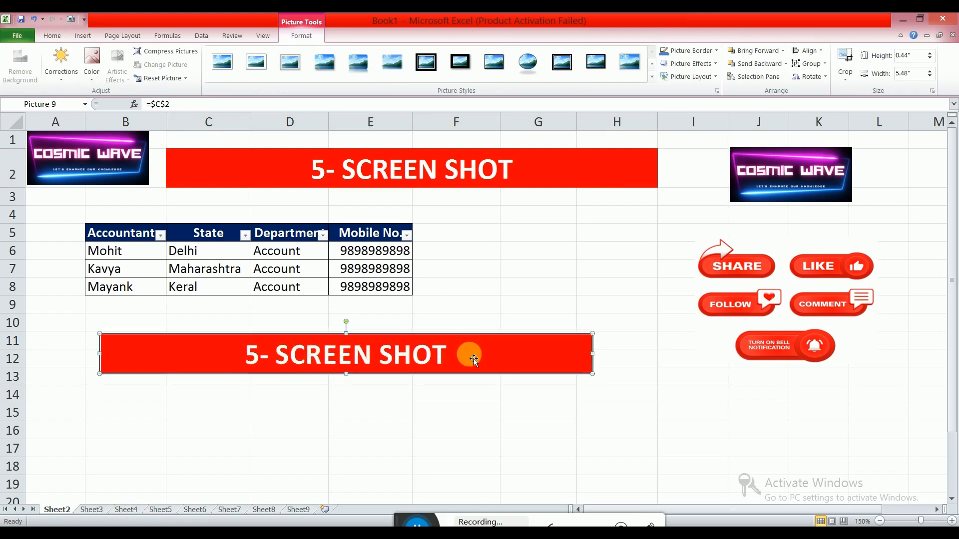
pyautogui.moveTo(596, 374); pyautogui.dragTo(539, 351)
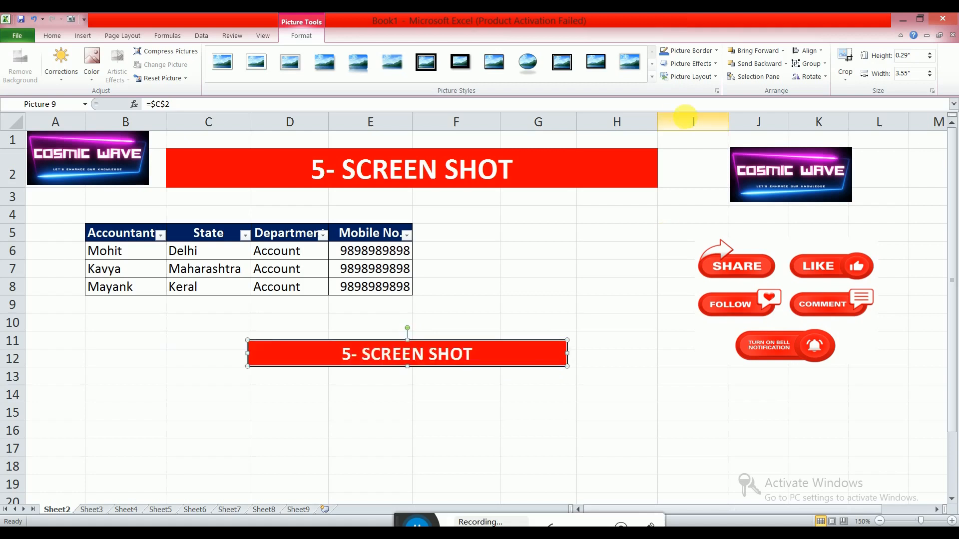
pyautogui.click(717, 51)
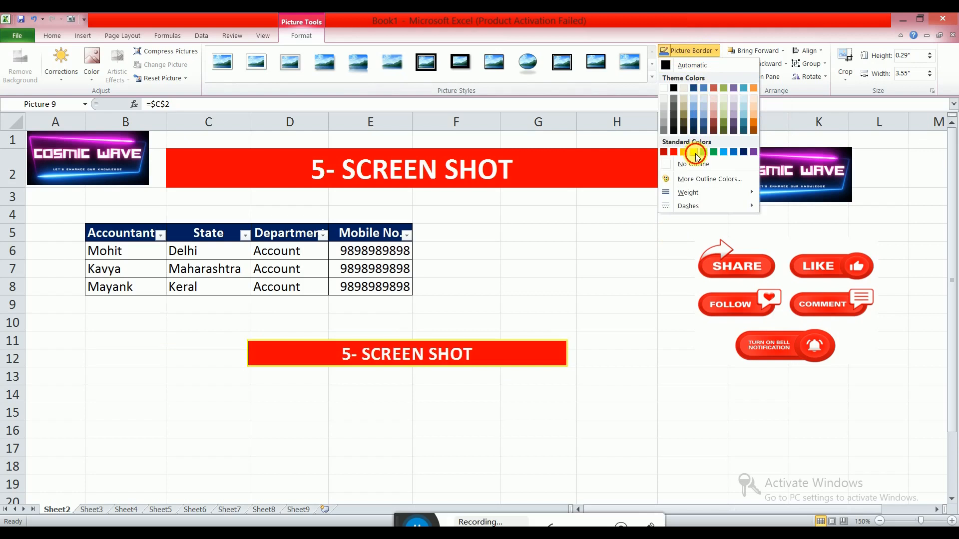
pyautogui.click(695, 154)
# Apply a parallel 3-D rotation to the title picture and move it down to about row 14.
pyautogui.click(690, 63)
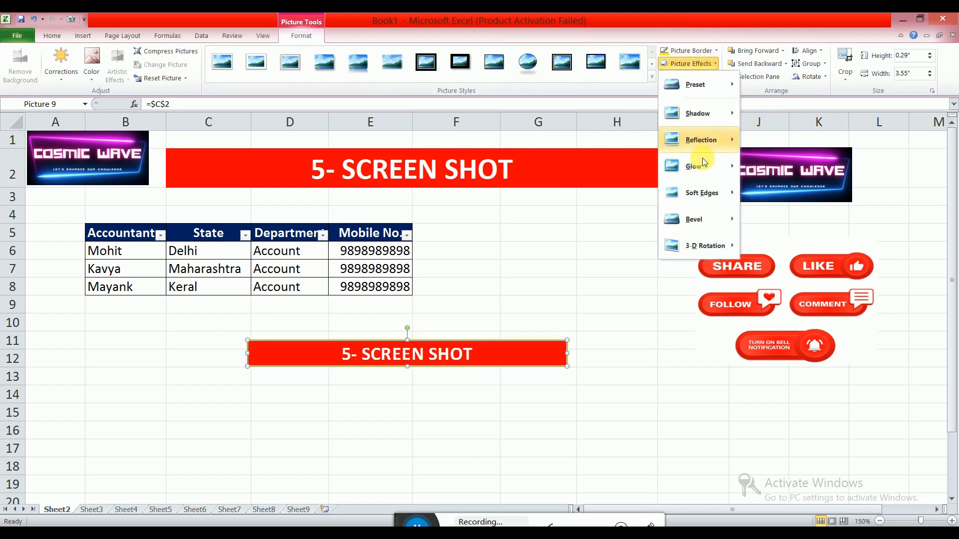
pyautogui.moveTo(699, 244)
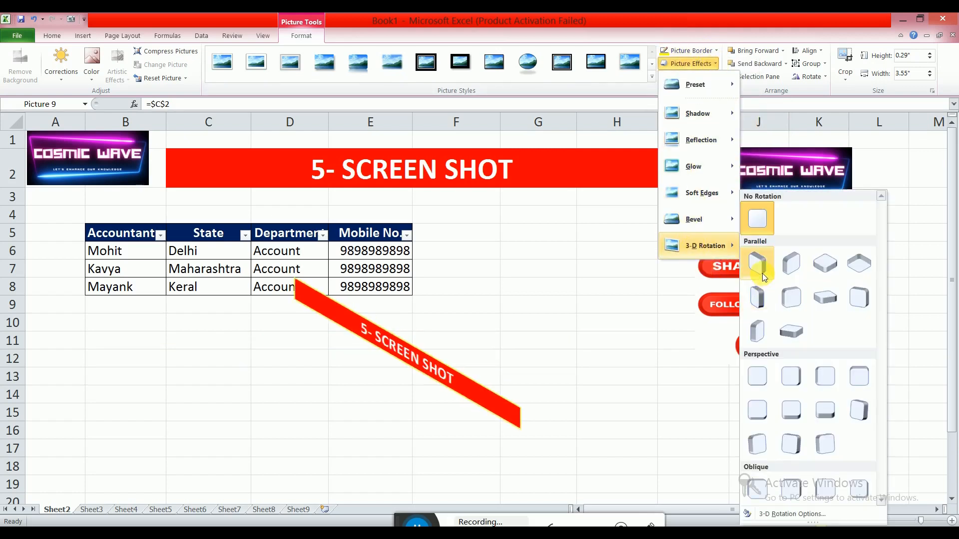
pyautogui.click(762, 273)
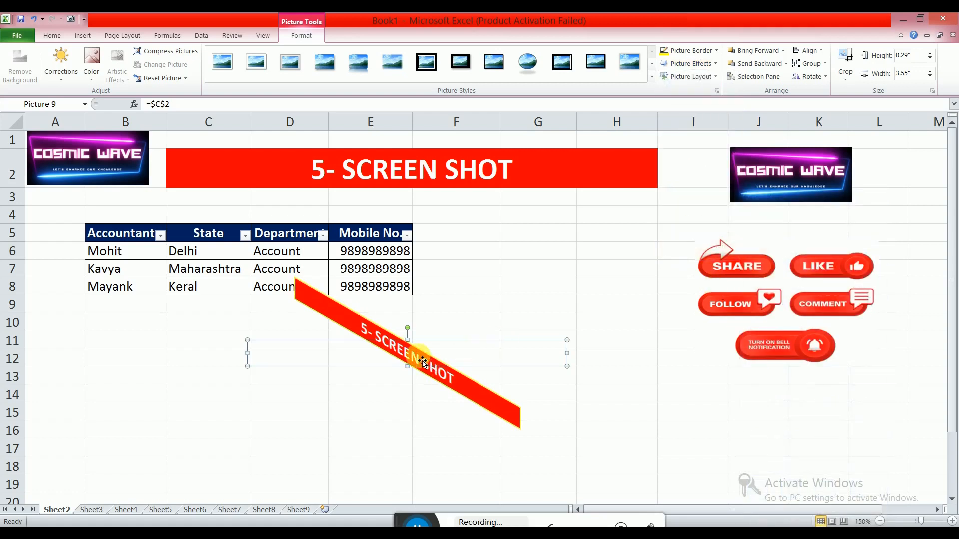
pyautogui.moveTo(422, 362); pyautogui.dragTo(372, 399)
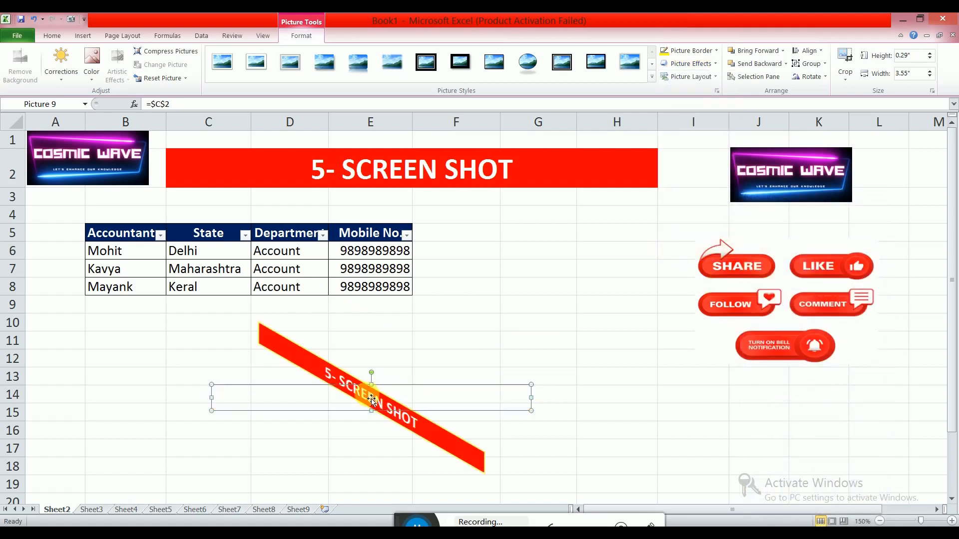